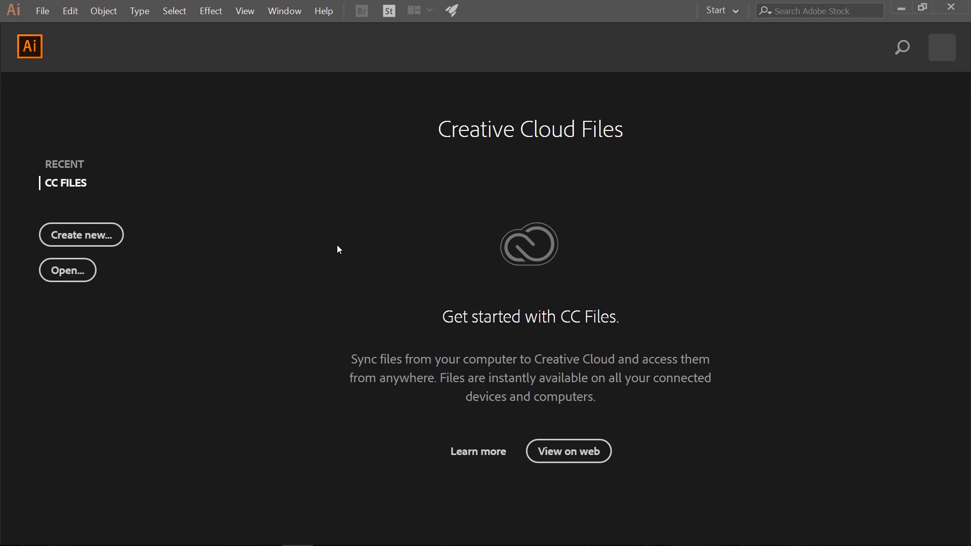
Create a new 600 × 600 px document.
click(90, 240)
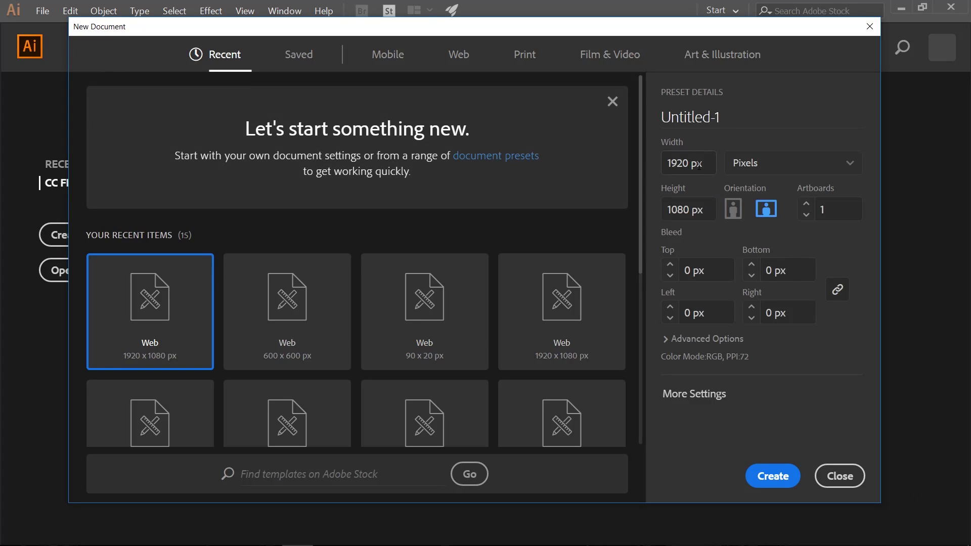
text(600)
key(Tab)
text(600)
key(Escape)
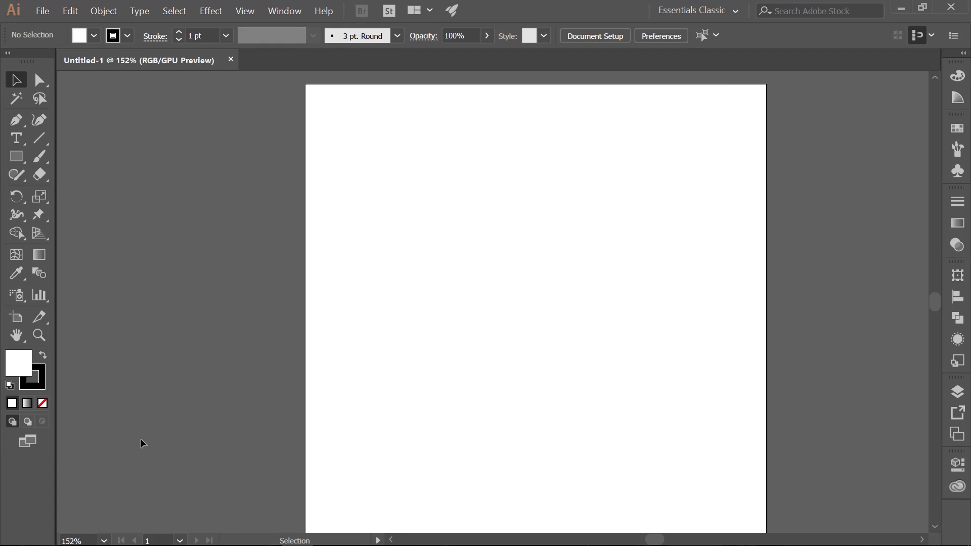
View the artboard at 100% zoom.
click(104, 540)
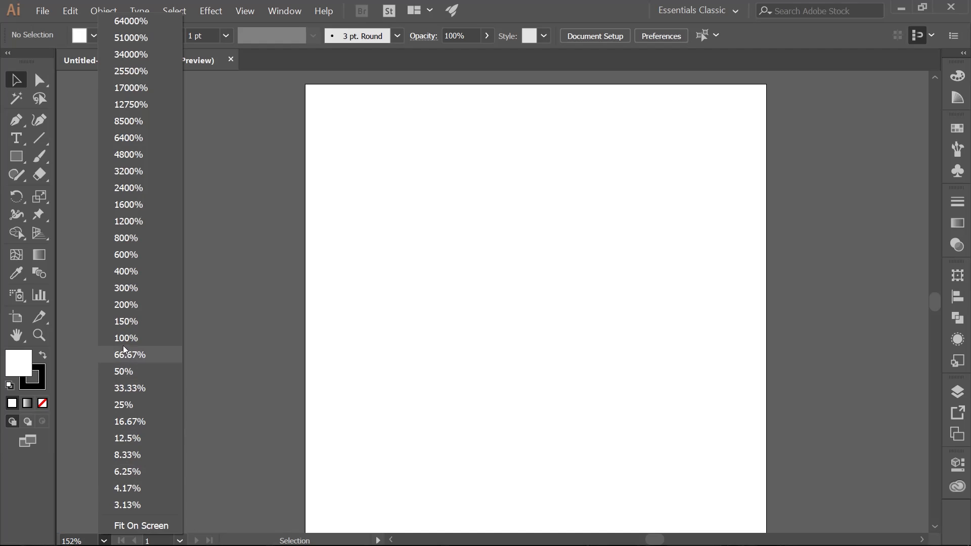
click(124, 337)
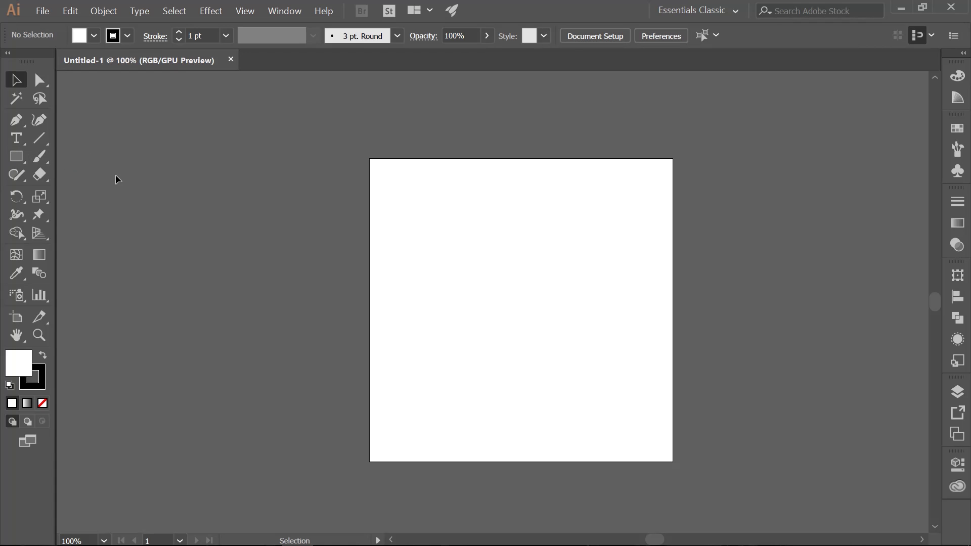
key(m)
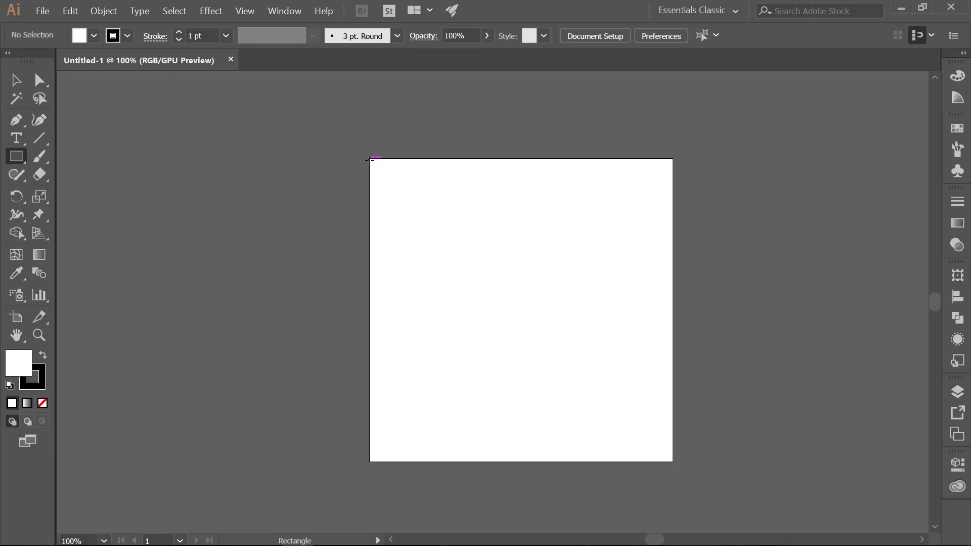
Draw a rectangle over the whole artboard with no stroke and a 383838 fill.
mouse_move(369, 160)
mouse_down()
mouse_move(626, 400)
mouse_move(672, 462)
mouse_up()
click(36, 393)
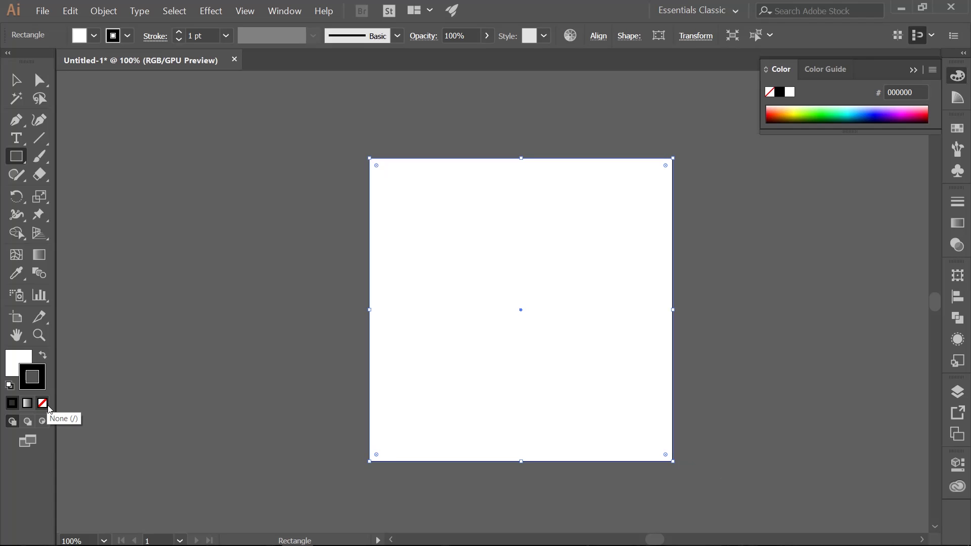
click(42, 402)
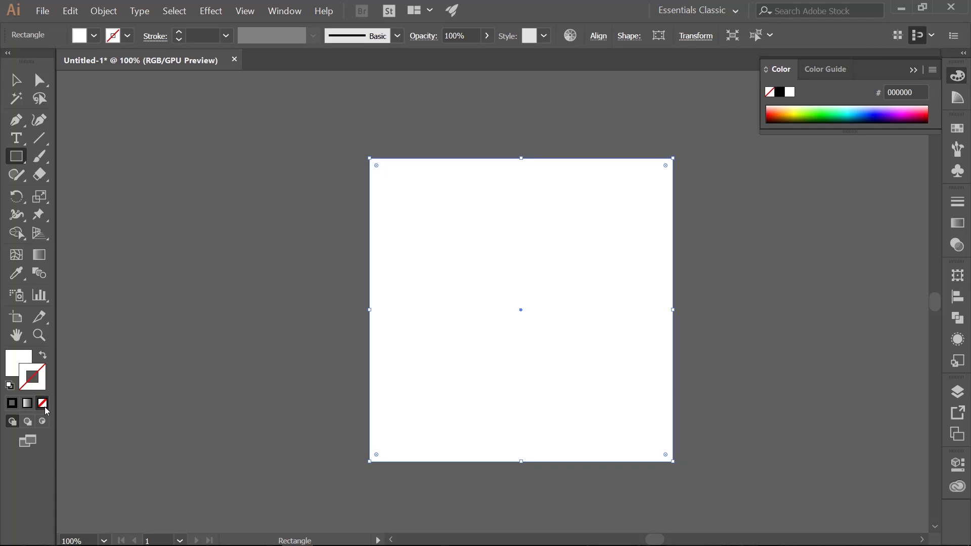
click(15, 364)
double_click(15, 364)
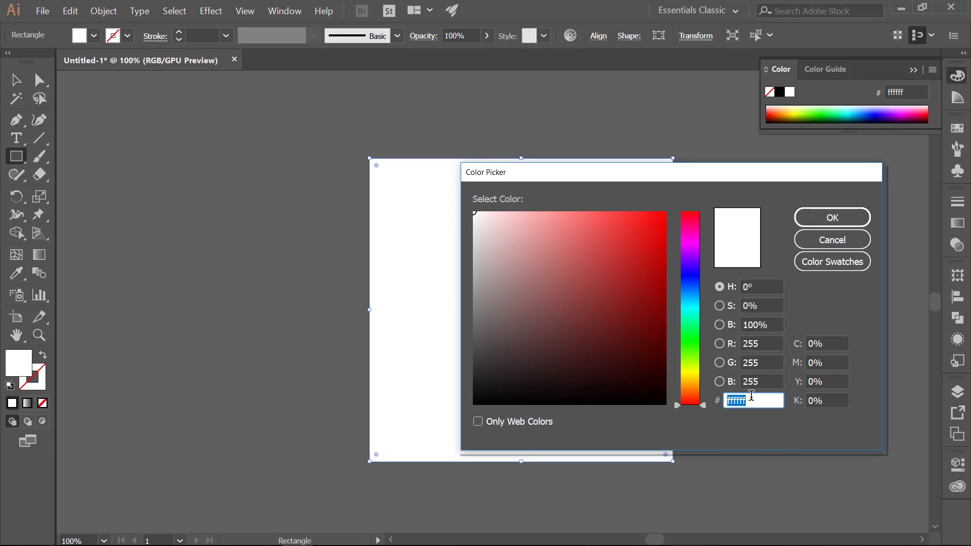
text(383838)
key(Return)
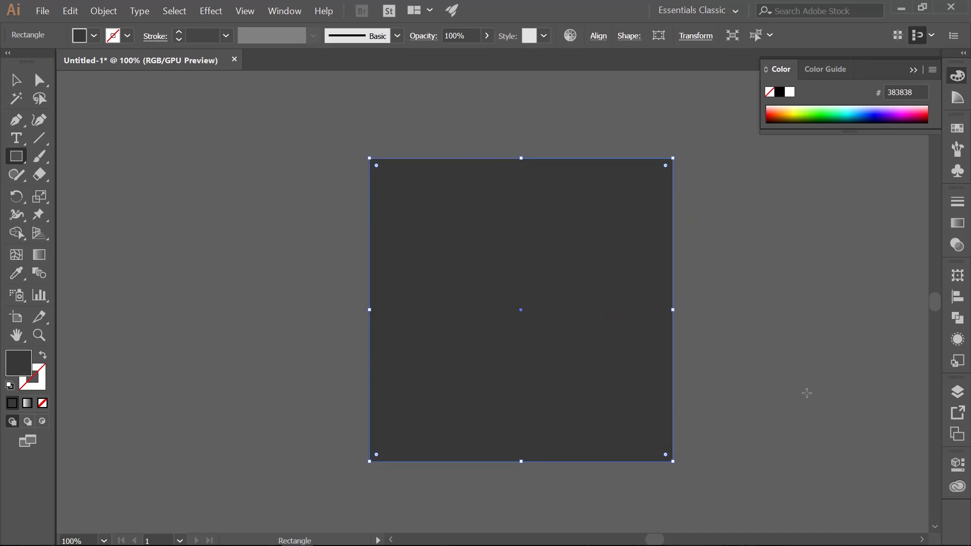
Rename Layer 1 to 'background' and lock it.
click(957, 394)
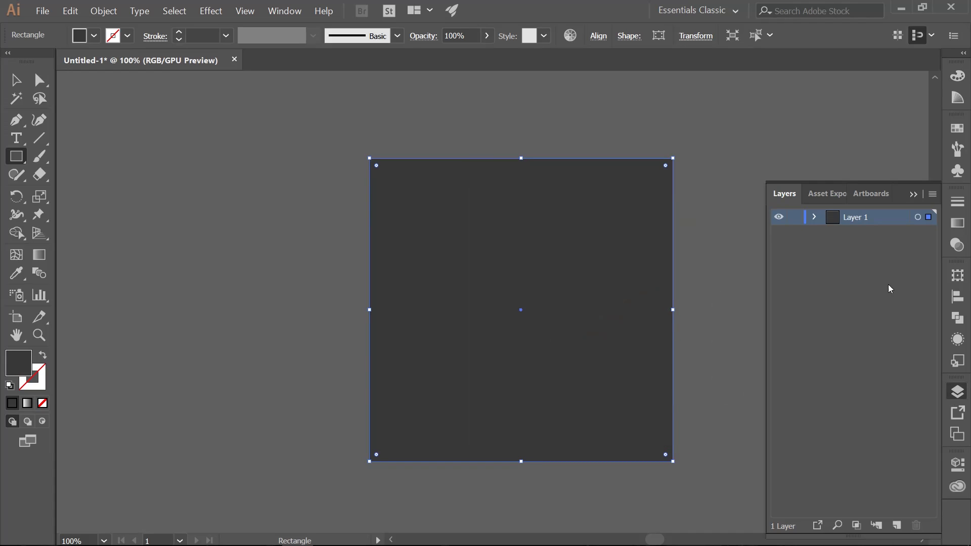
double_click(859, 219)
text(background)
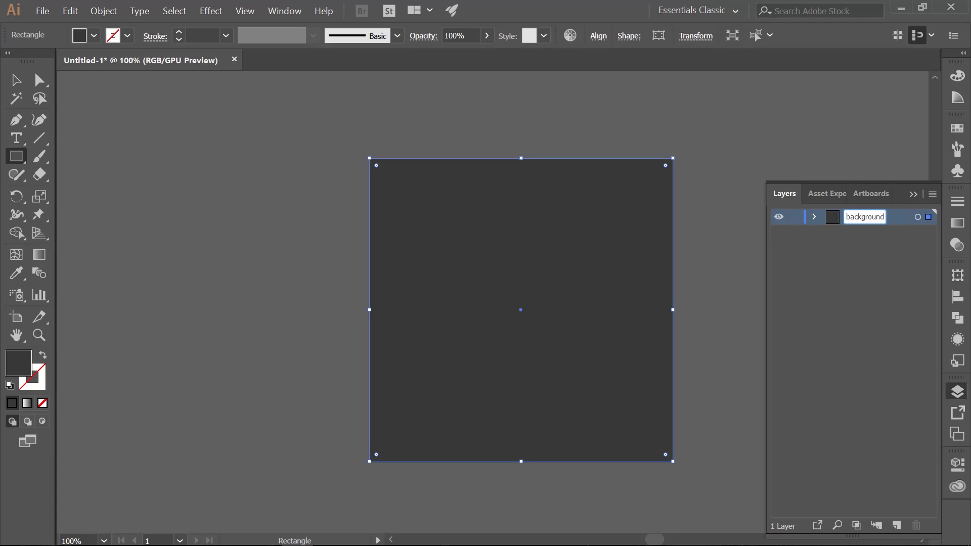
key(Return)
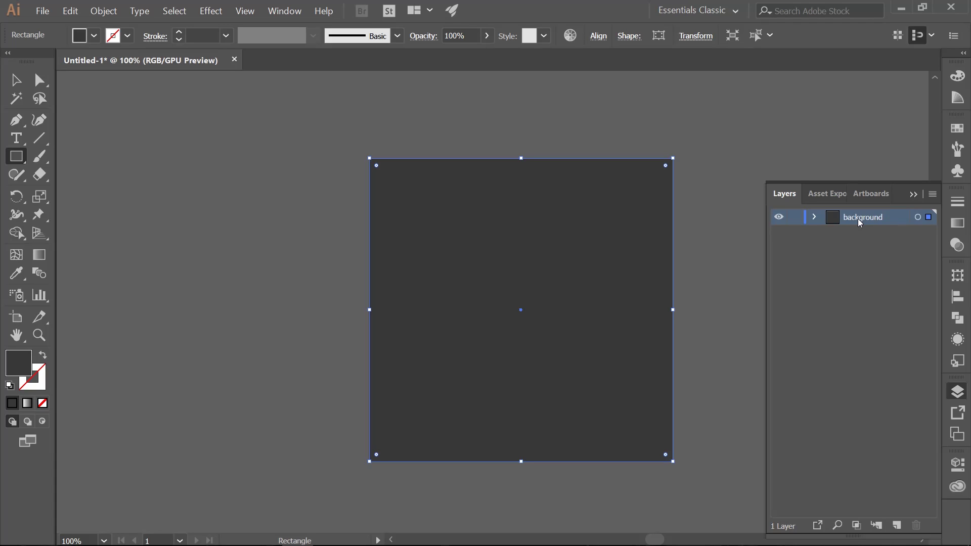
click(796, 218)
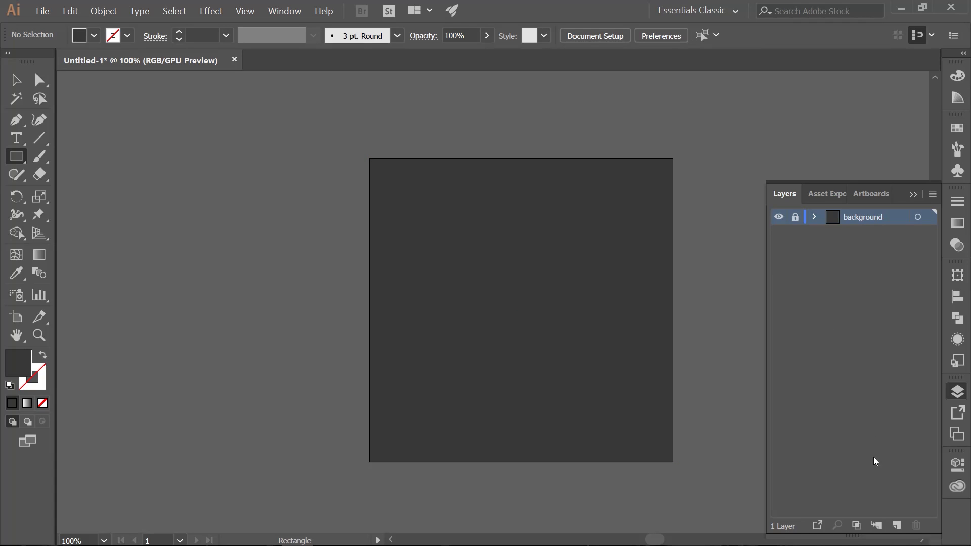
Add a new layer above it named 'scroll'.
click(896, 525)
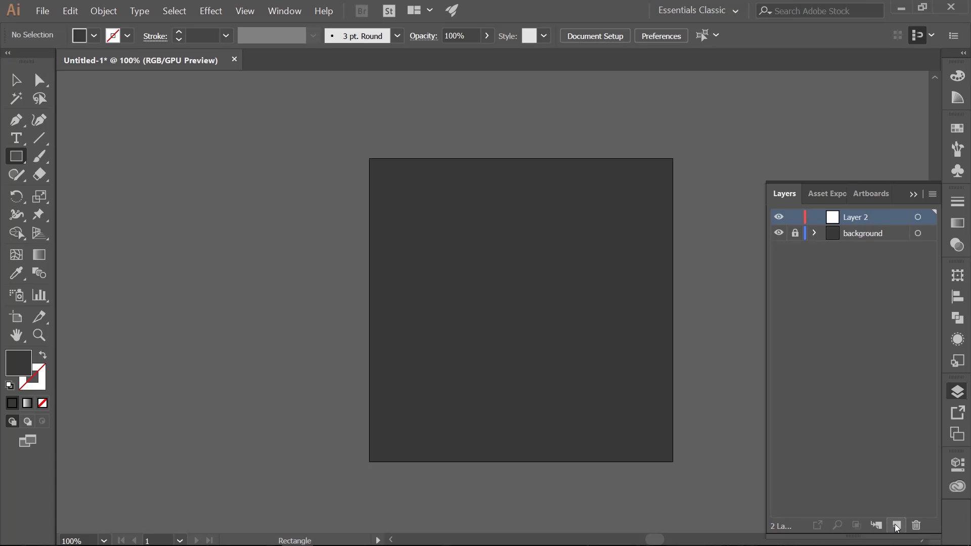
double_click(858, 218)
text(scro)
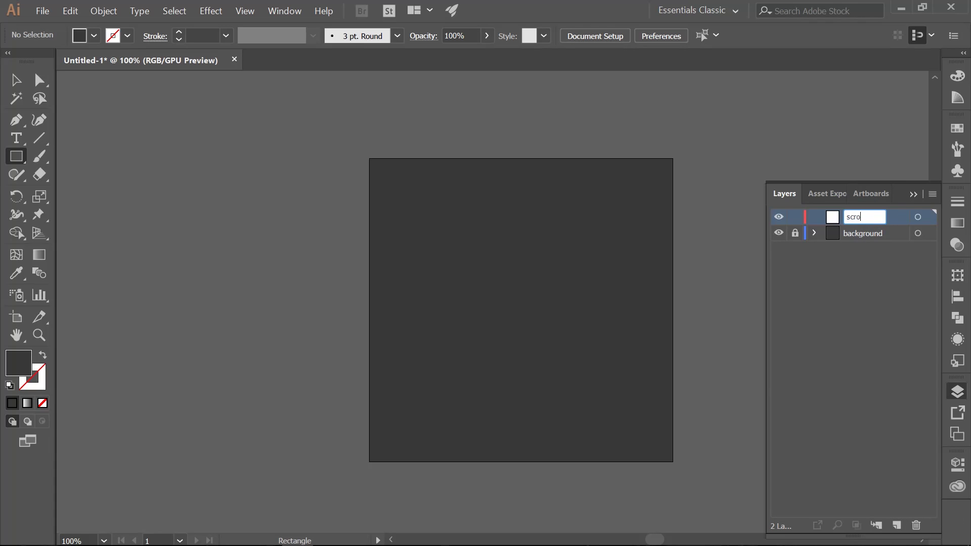
text(ll)
key(Return)
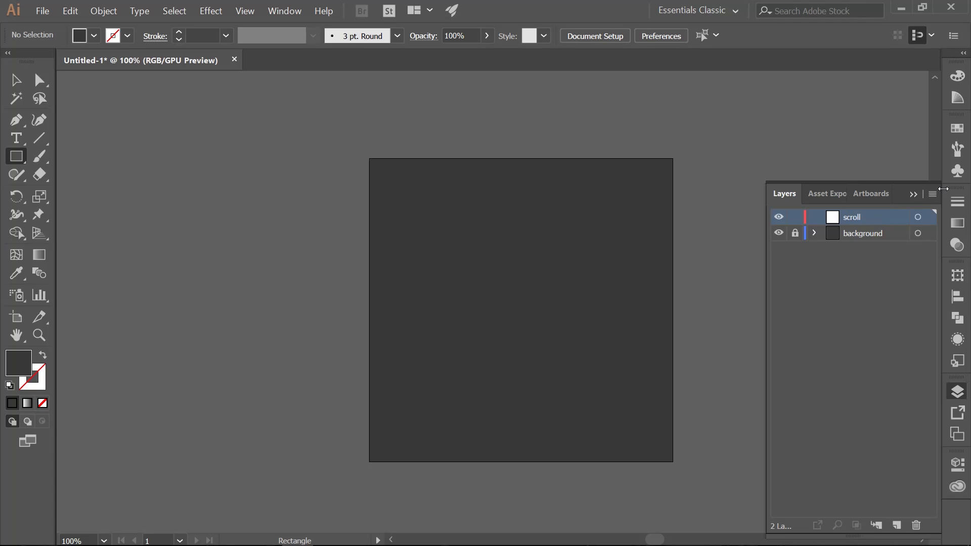
click(912, 194)
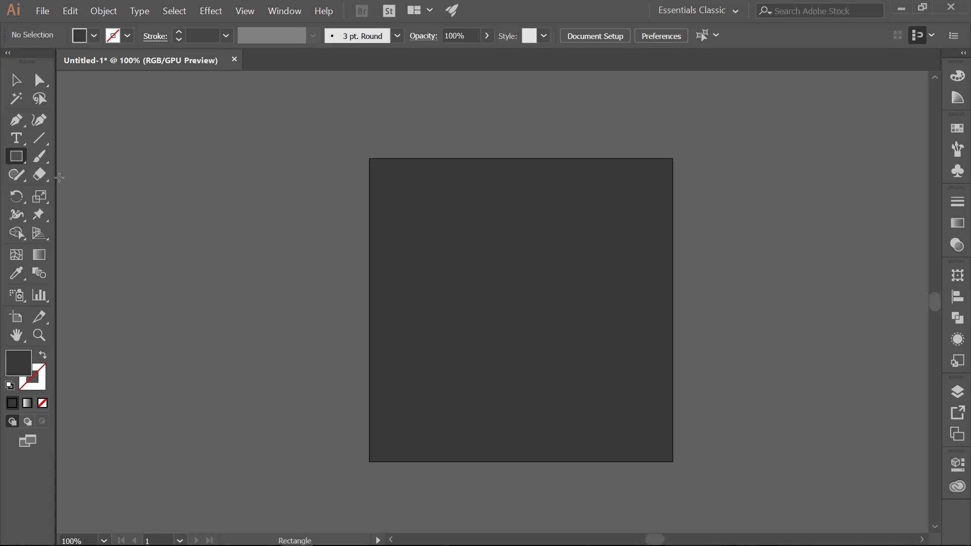
Draw a tall, narrow rounded rectangle in the artboard's upper-left area.
click(23, 161)
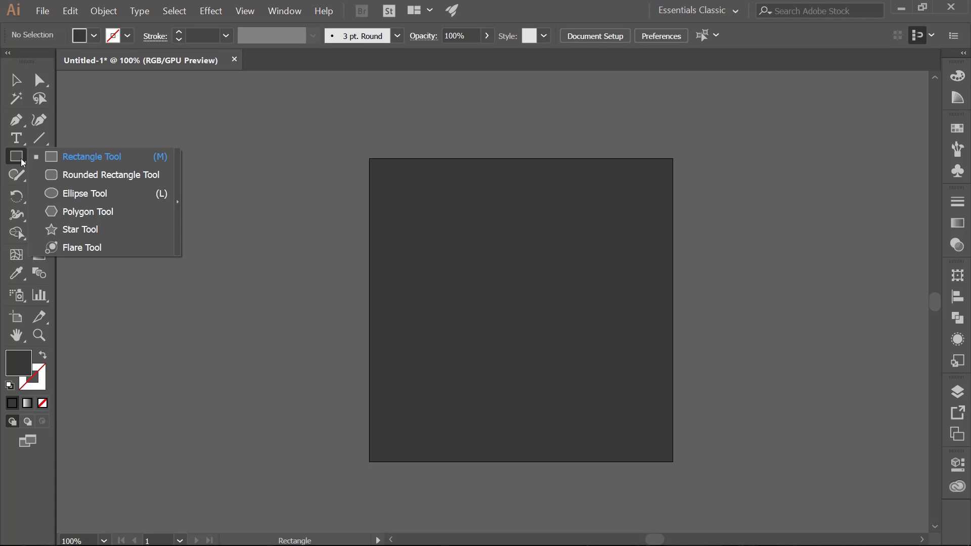
click(91, 178)
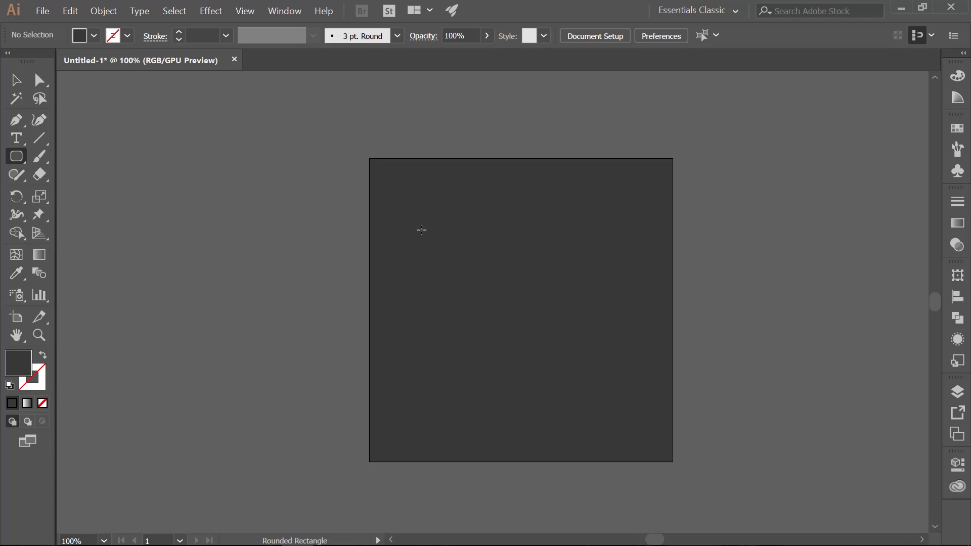
drag(421, 230, 447, 334)
Set the rectangle's height to 175 px and round its corners fully into a pill.
click(690, 37)
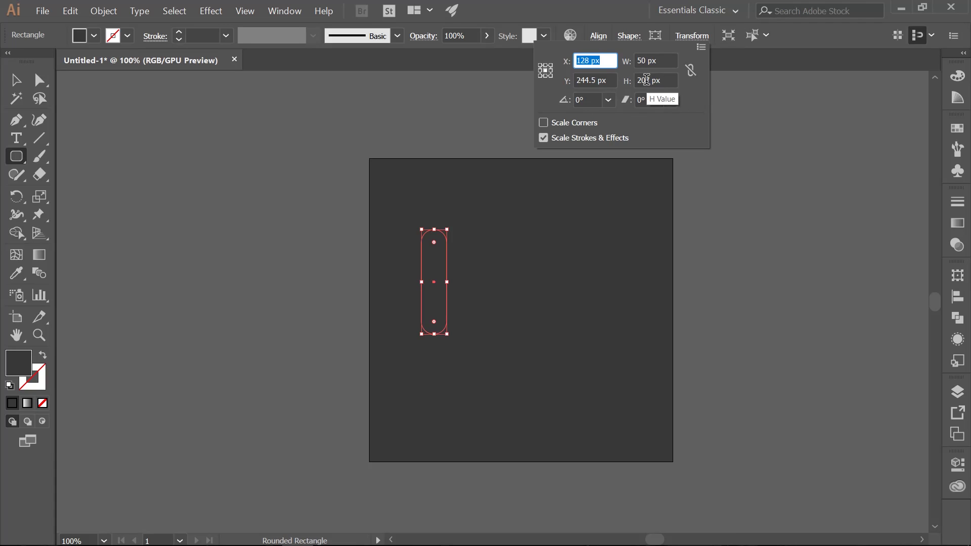
double_click(651, 79)
text(175)
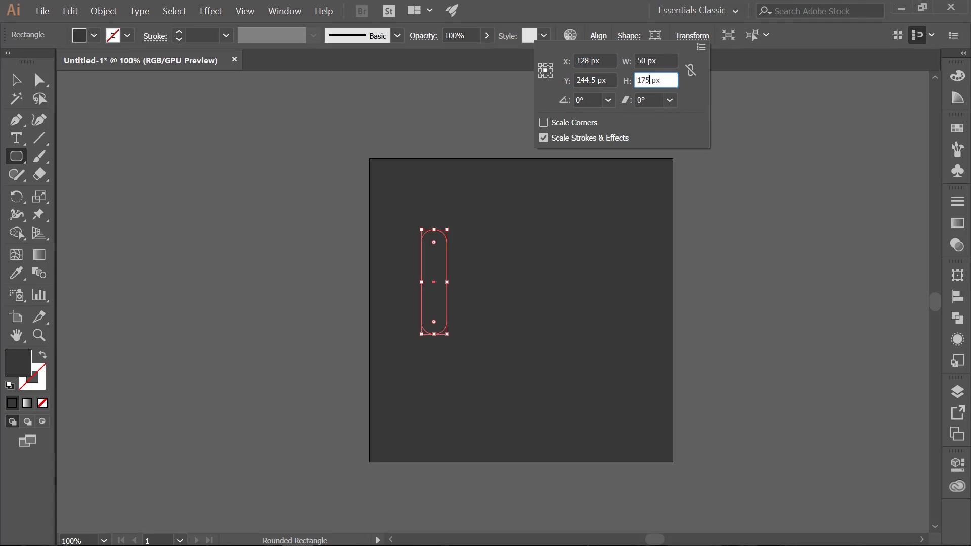
key(Return)
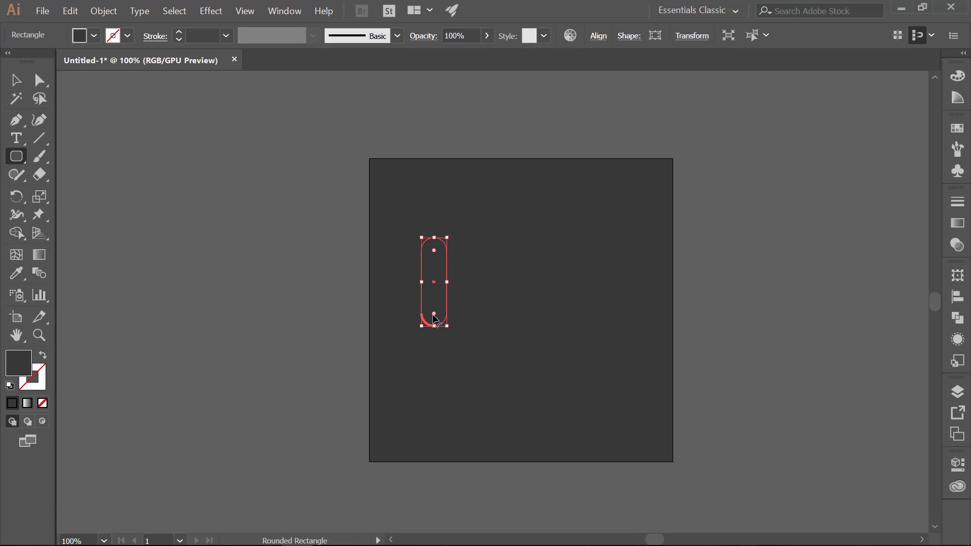
drag(434, 318, 435, 316)
Fill the pill with a linear gradient at a -90° angle.
click(956, 225)
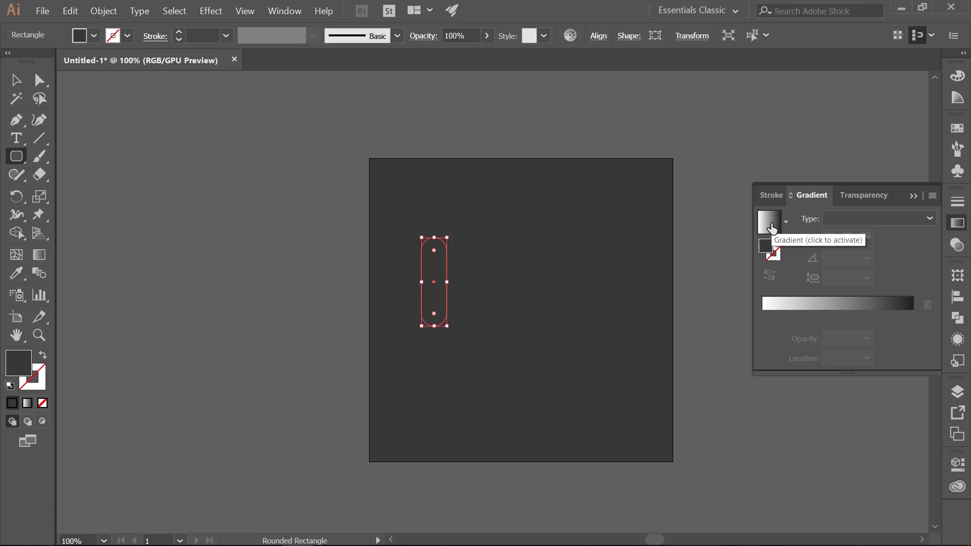
click(771, 226)
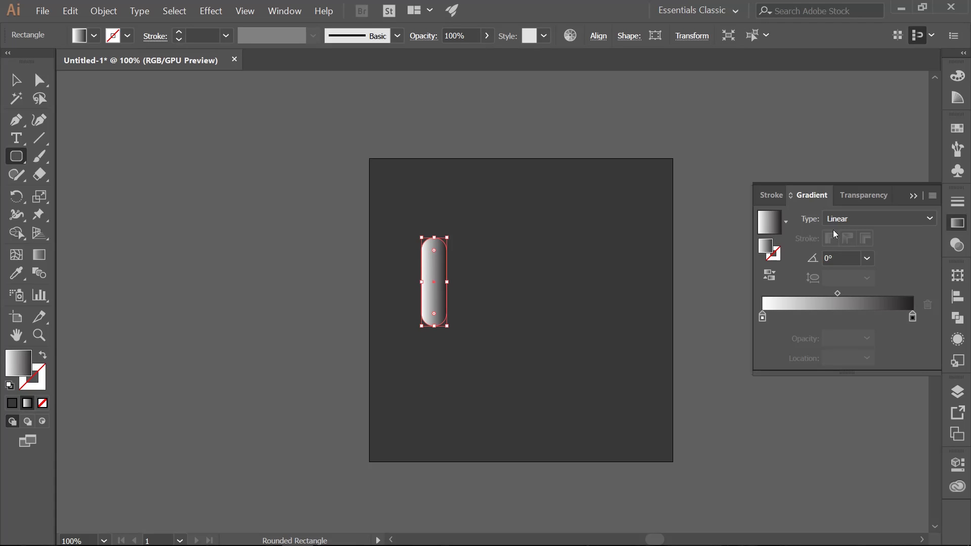
click(826, 256)
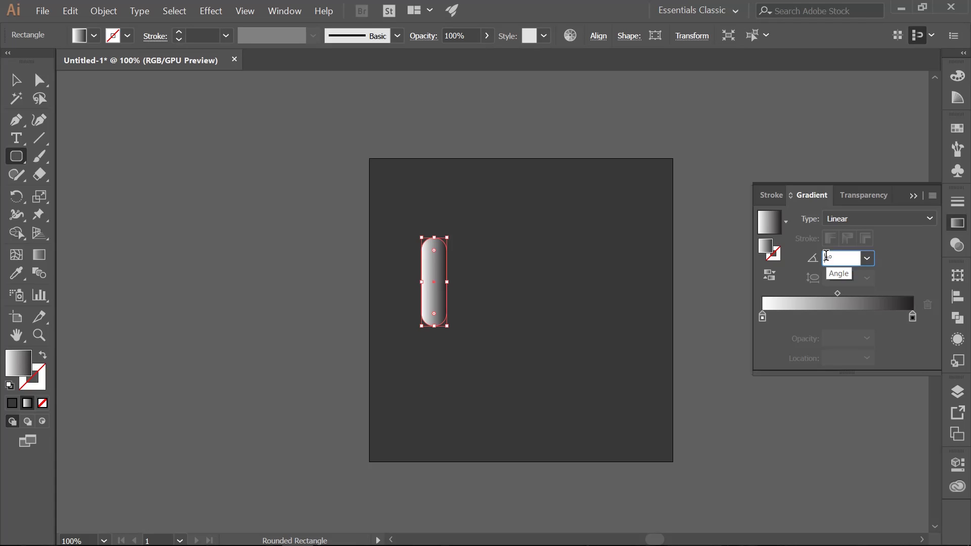
text(-9)
key(Return)
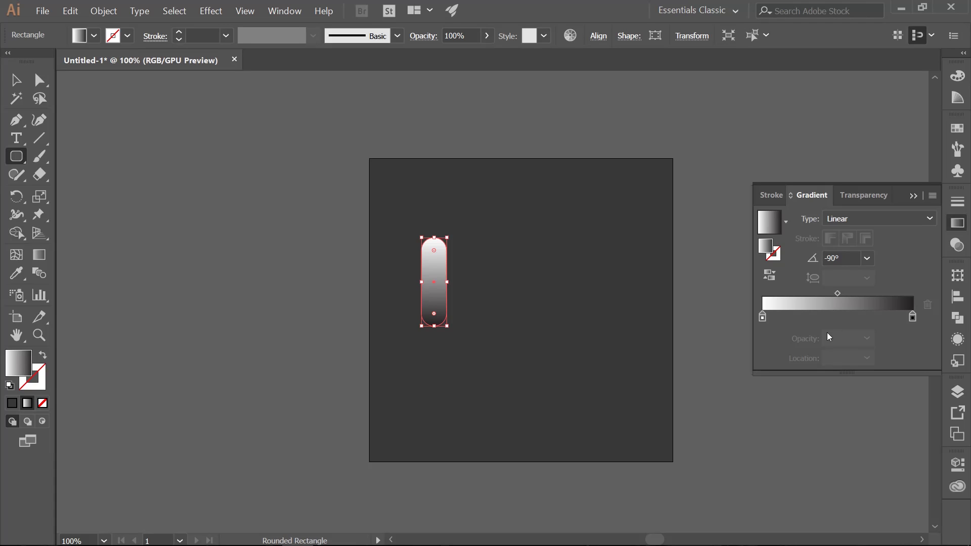
Color the gradient stops yellow on the left and orange on the right.
double_click(763, 318)
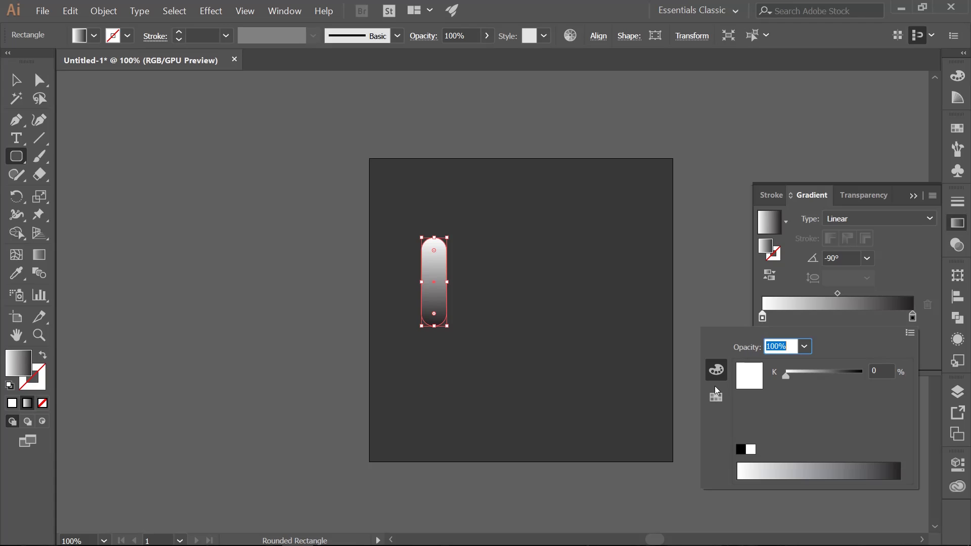
click(716, 398)
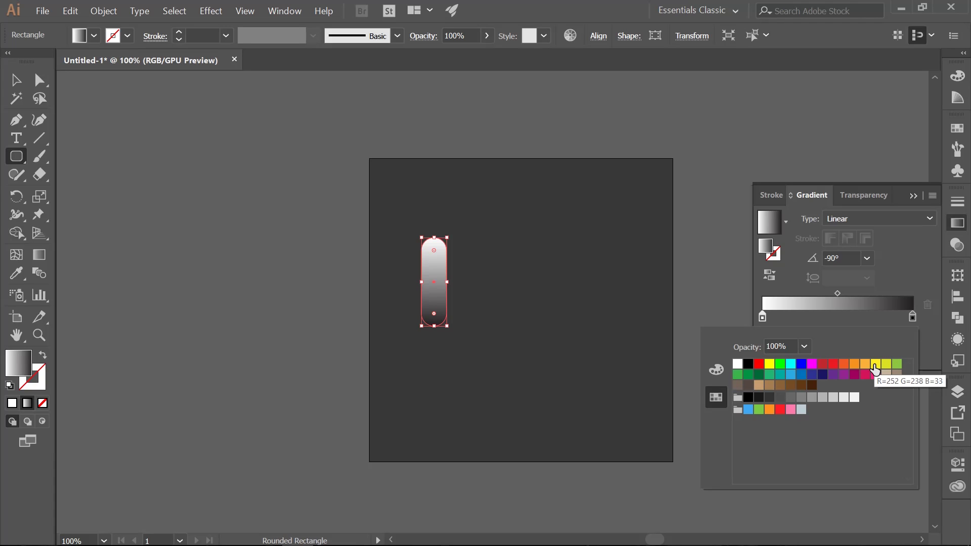
click(875, 365)
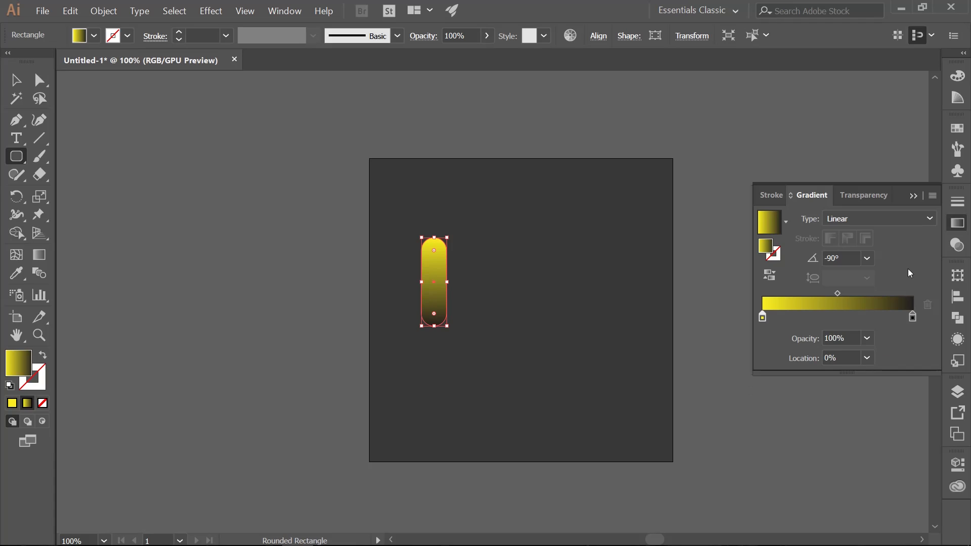
click(912, 316)
double_click(913, 317)
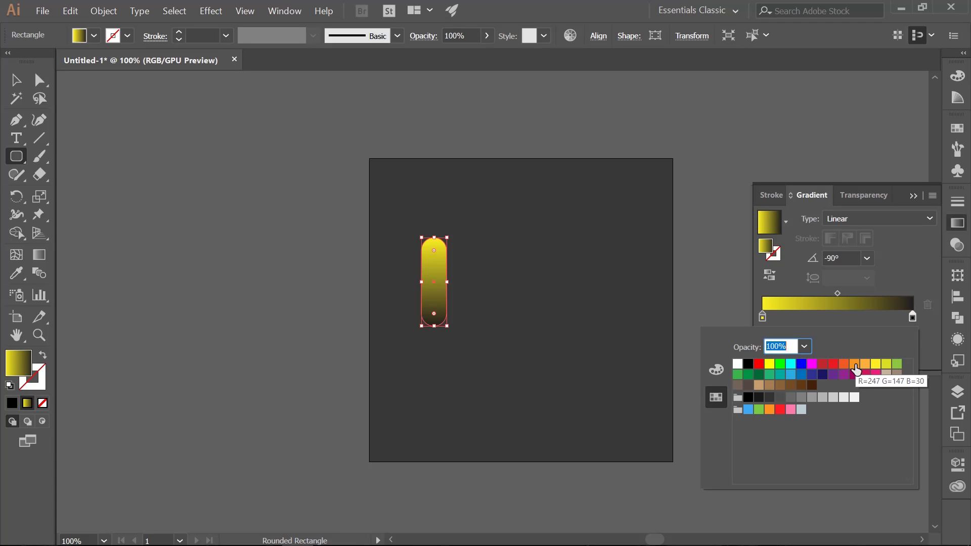
click(854, 365)
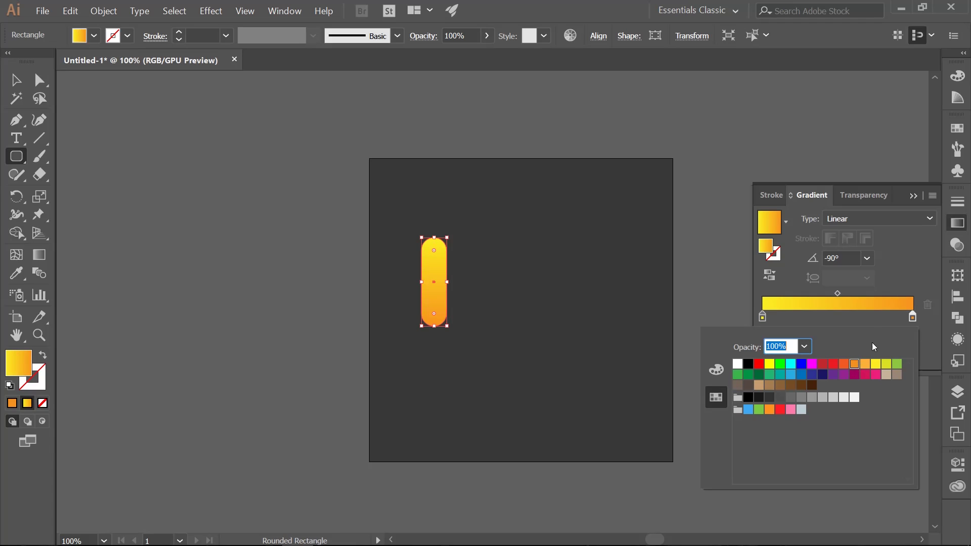
click(911, 264)
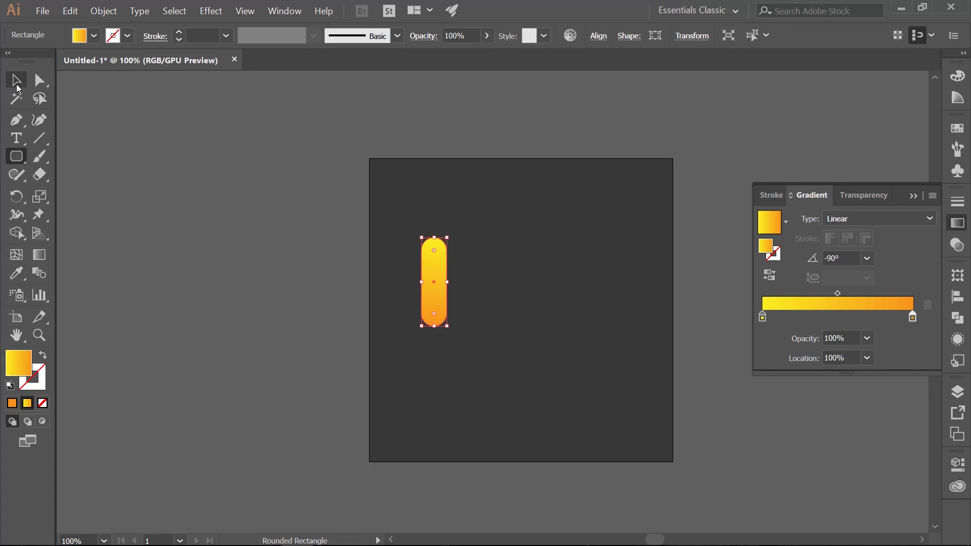
Duplicate the capsule 25 px to the left and send the copy to the back.
click(16, 86)
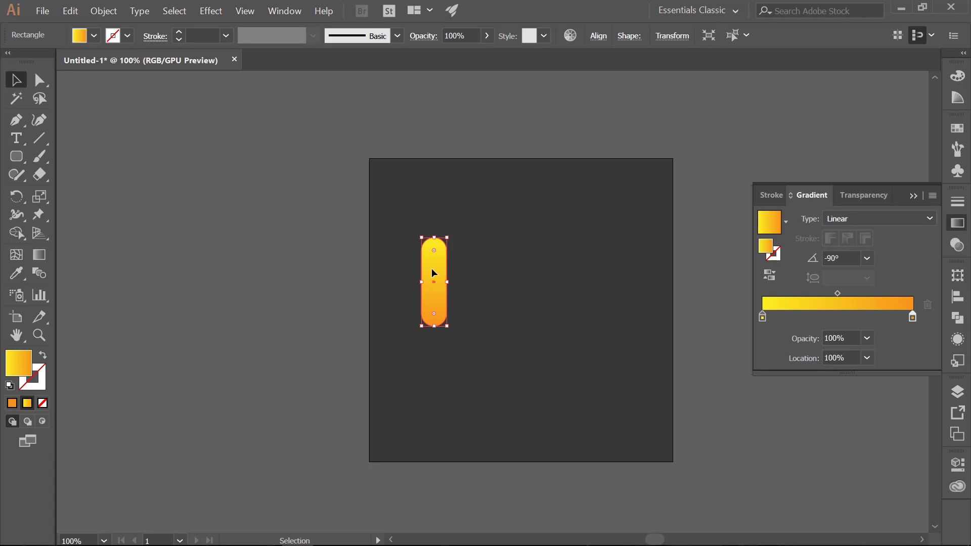
drag(432, 269, 422, 270)
drag(421, 271, 421, 272)
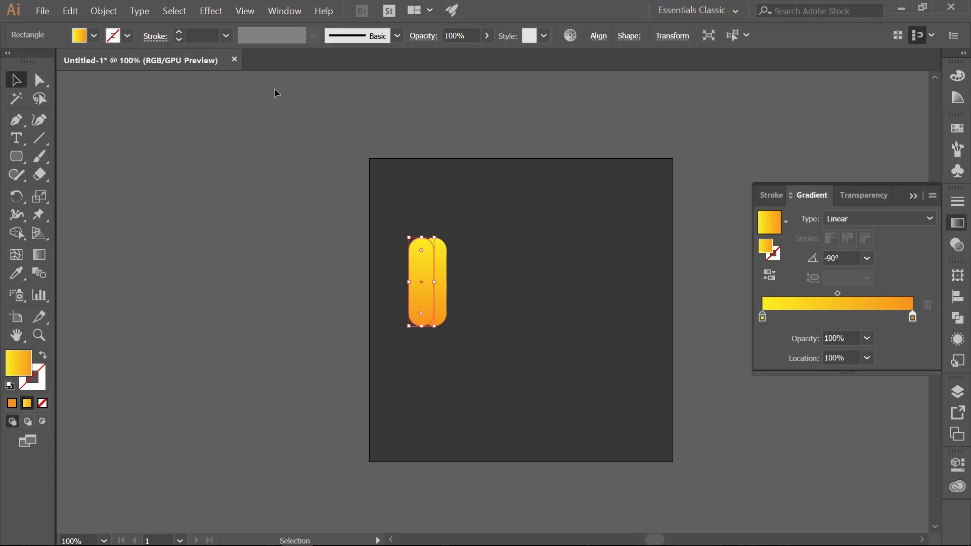
click(105, 15)
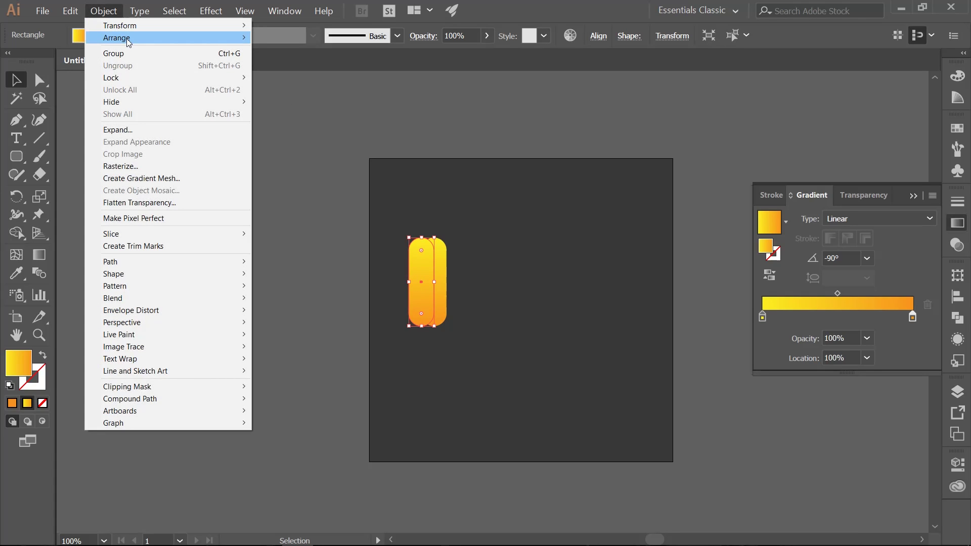
mouse_move(127, 38)
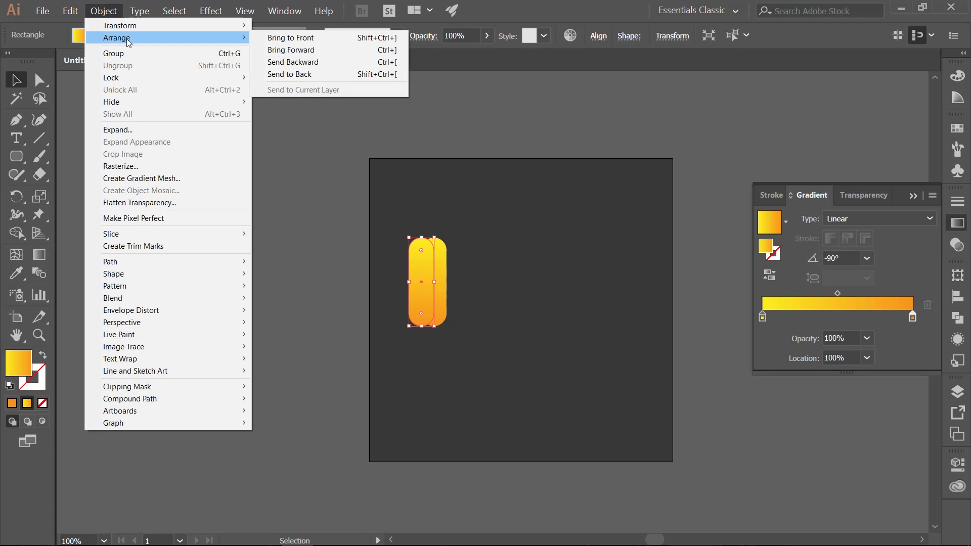
click(308, 74)
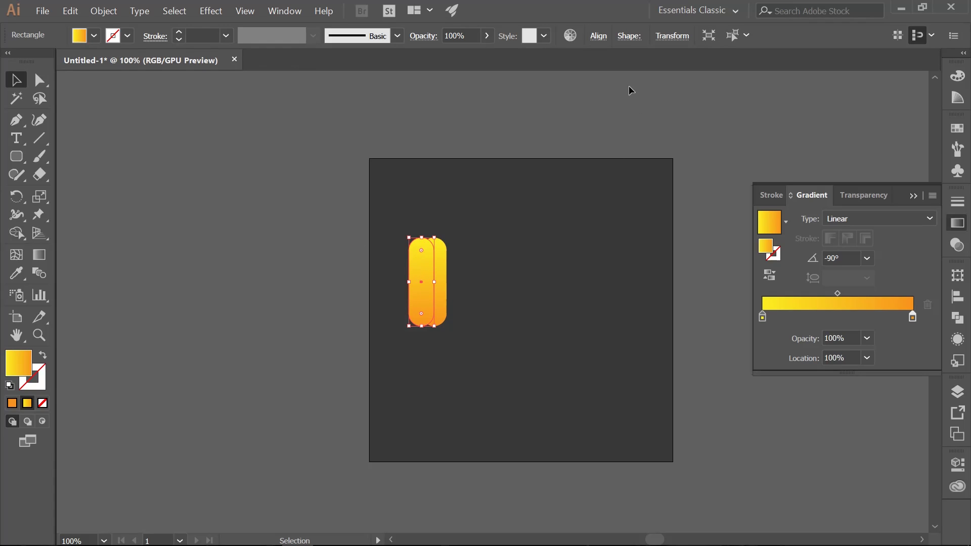
Set the copy's height to 150 px.
click(671, 36)
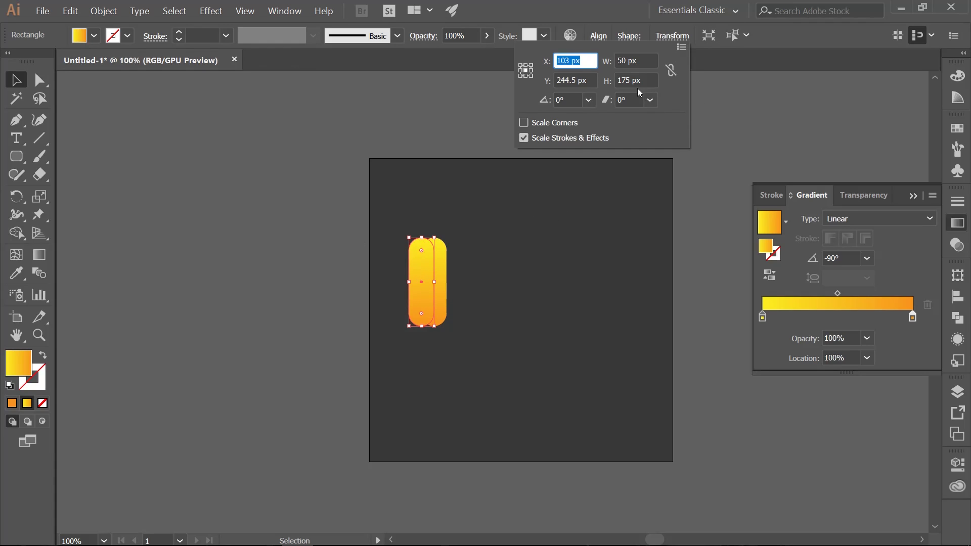
drag(631, 81, 617, 80)
text(150)
key(Return)
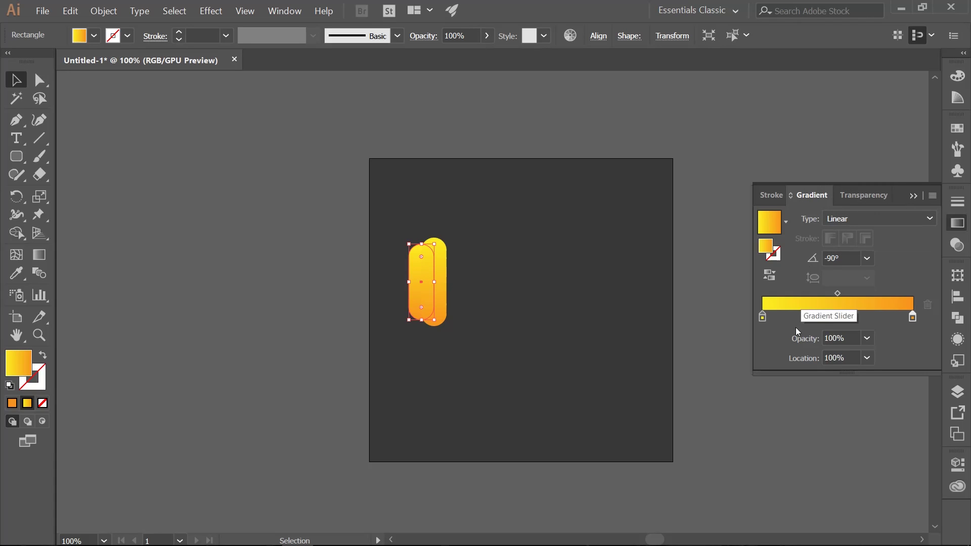
Give both gradient stops of the back capsule brown swatch colors.
double_click(763, 321)
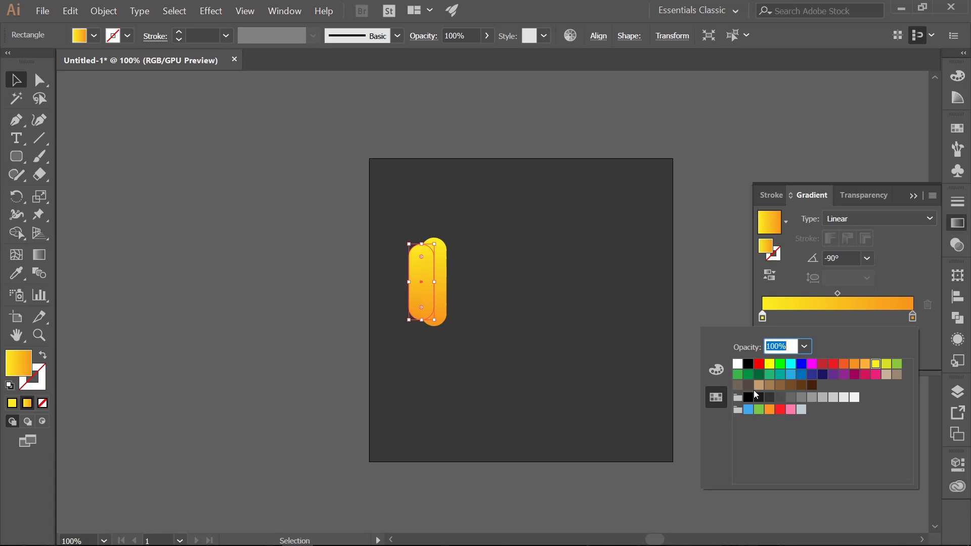
click(780, 387)
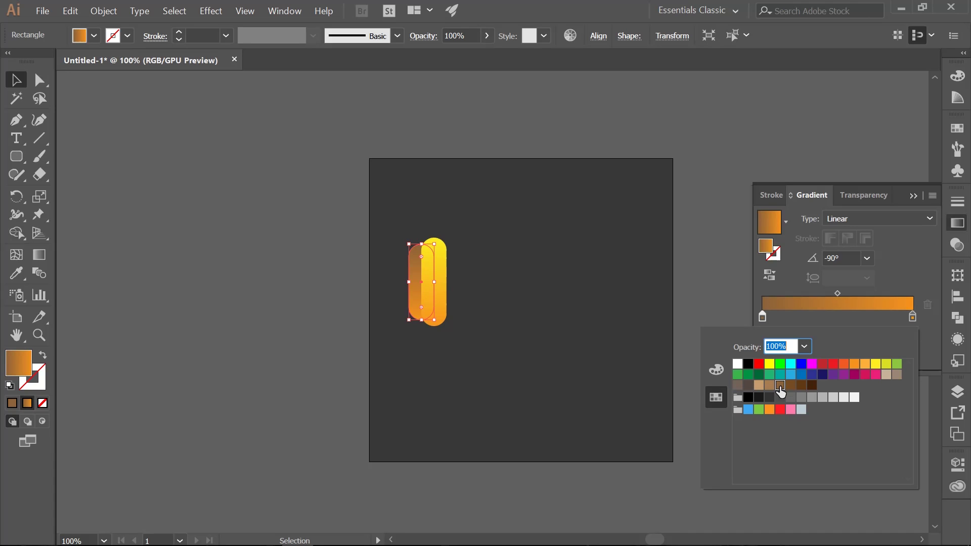
click(892, 266)
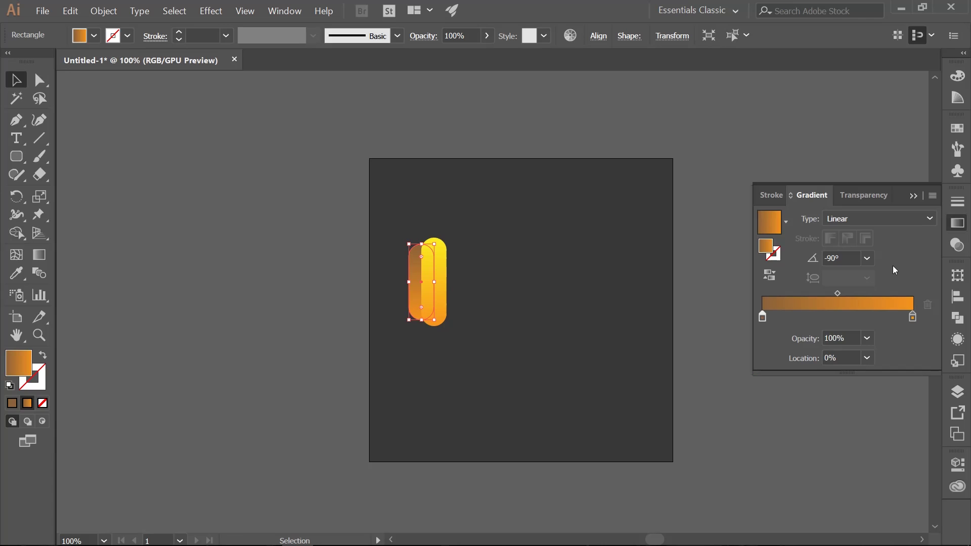
click(913, 319)
double_click(913, 319)
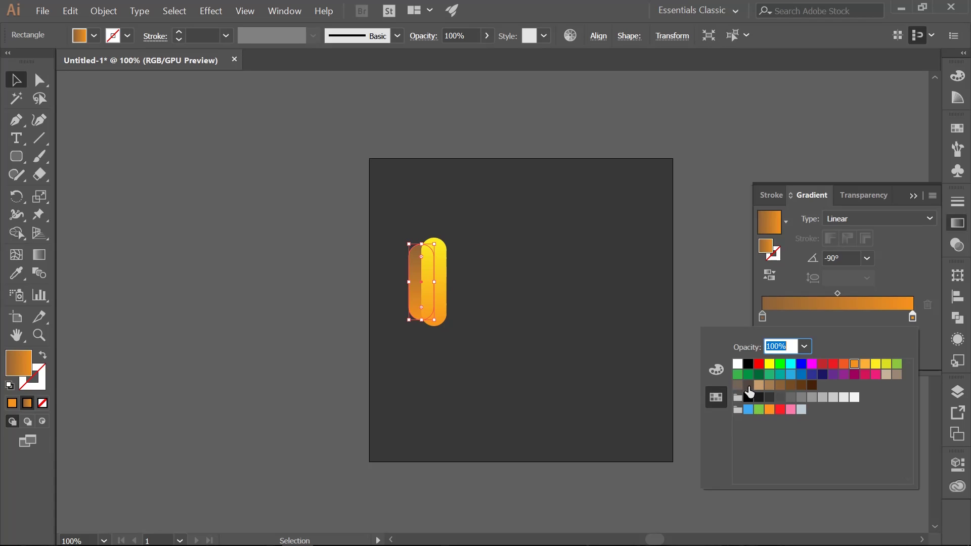
click(801, 386)
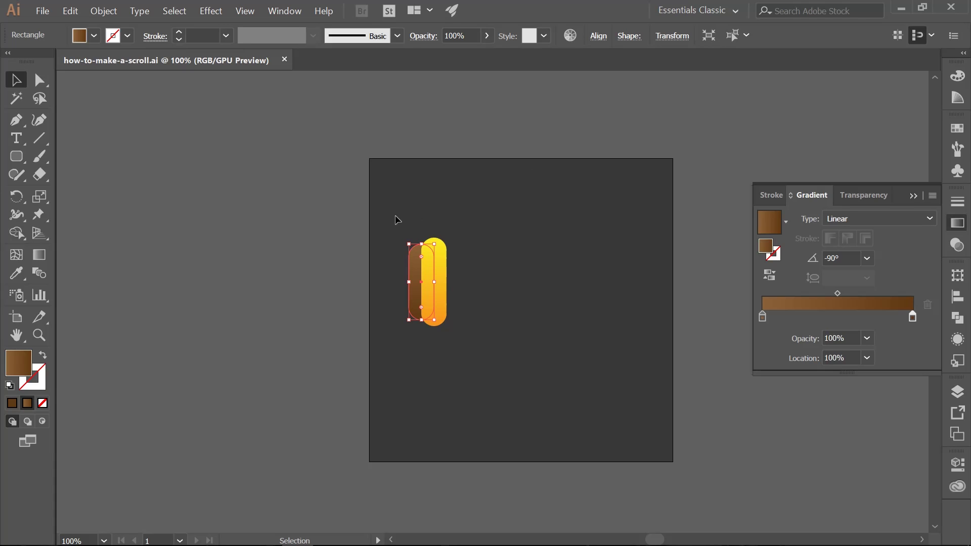
Select both capsules and group them.
drag(394, 216, 470, 309)
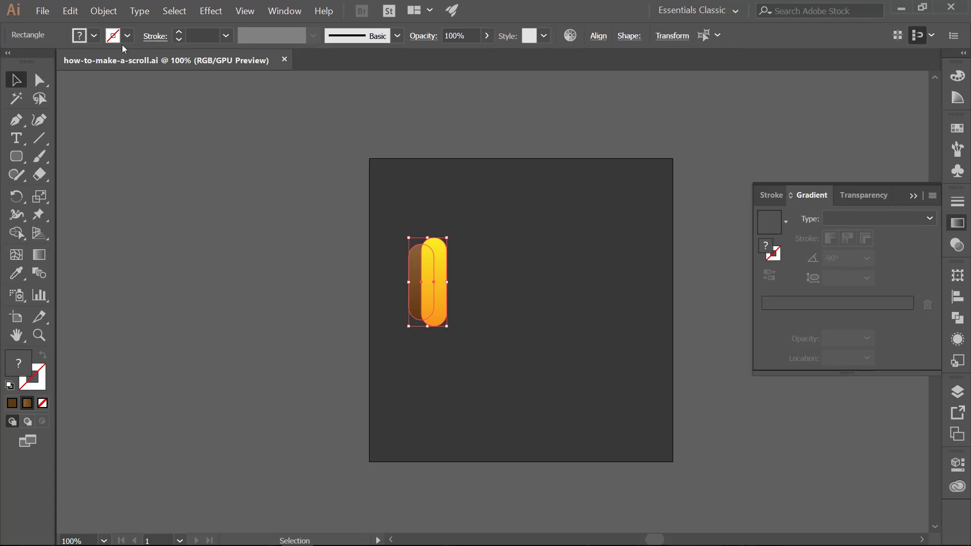
click(106, 12)
click(119, 57)
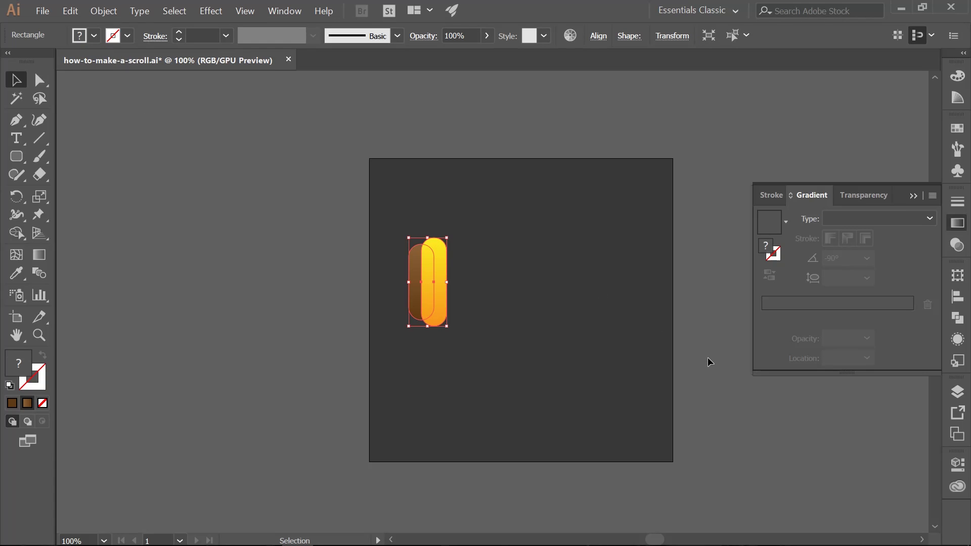
Rename the new group sublayer in the scroll layer to 'handle'.
click(957, 396)
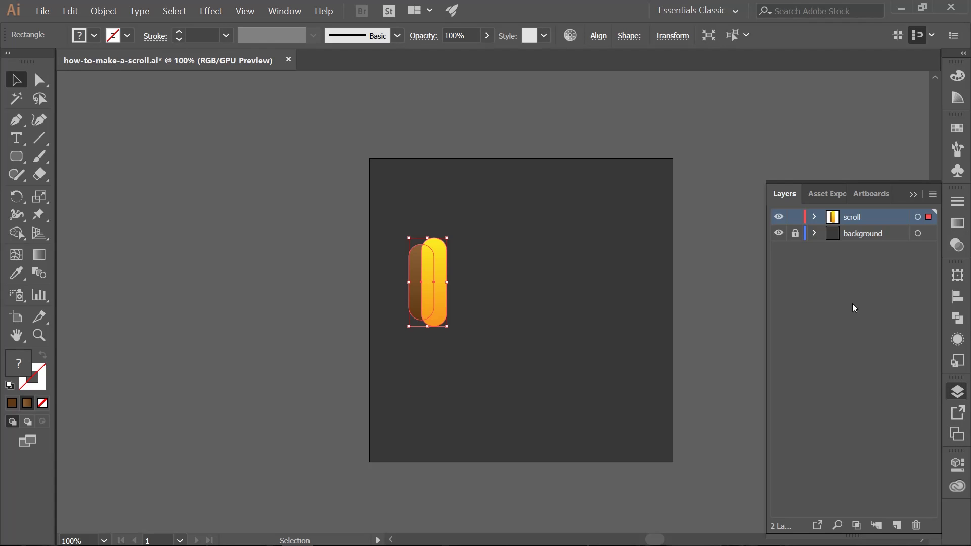
click(815, 218)
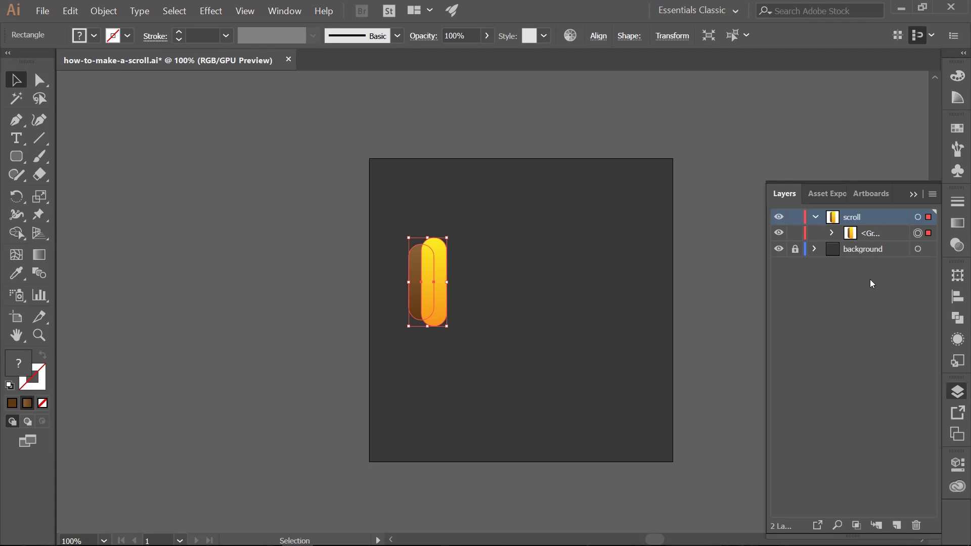
double_click(866, 233)
text(handle)
key(Return)
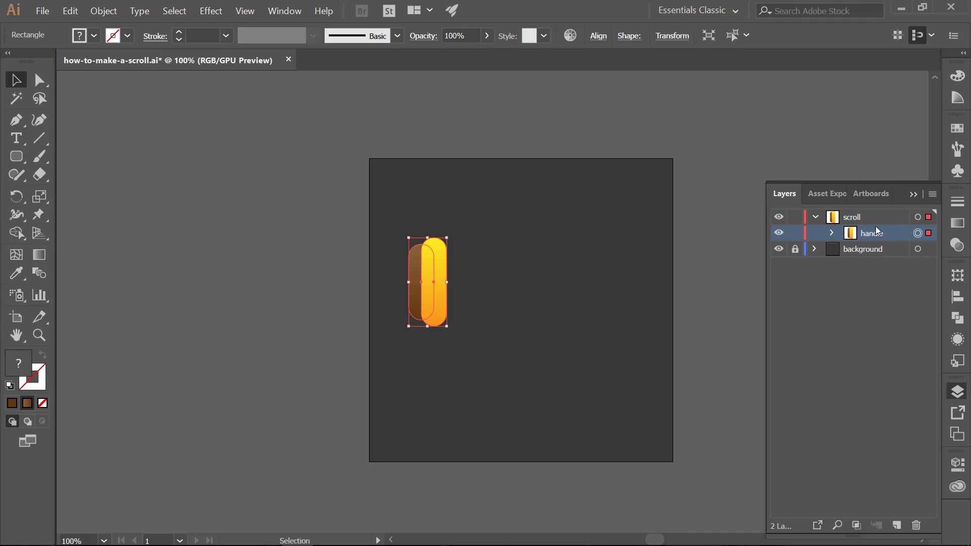
click(876, 219)
click(913, 195)
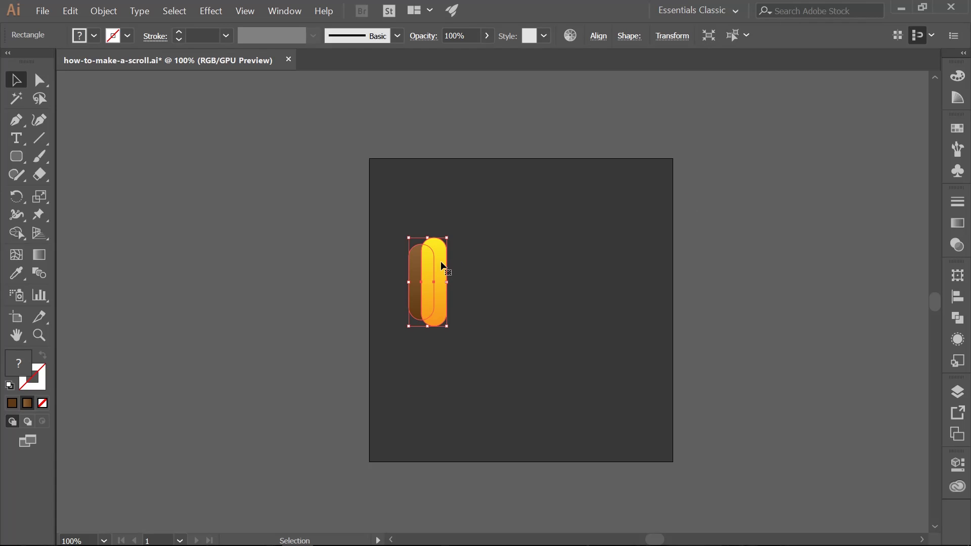
Copy the handle group to the artboard's right side and rotate it 180°.
drag(443, 266, 628, 272)
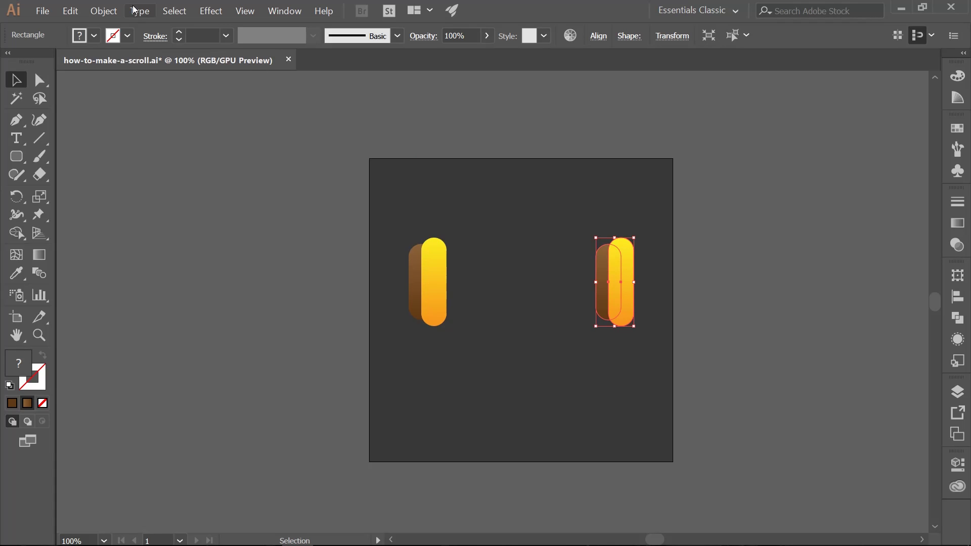
click(104, 11)
mouse_move(107, 25)
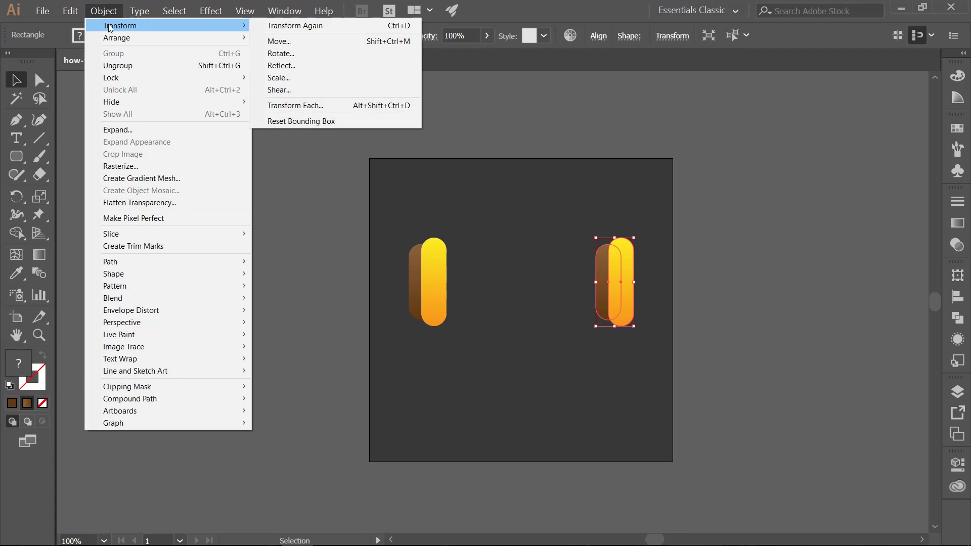
click(274, 60)
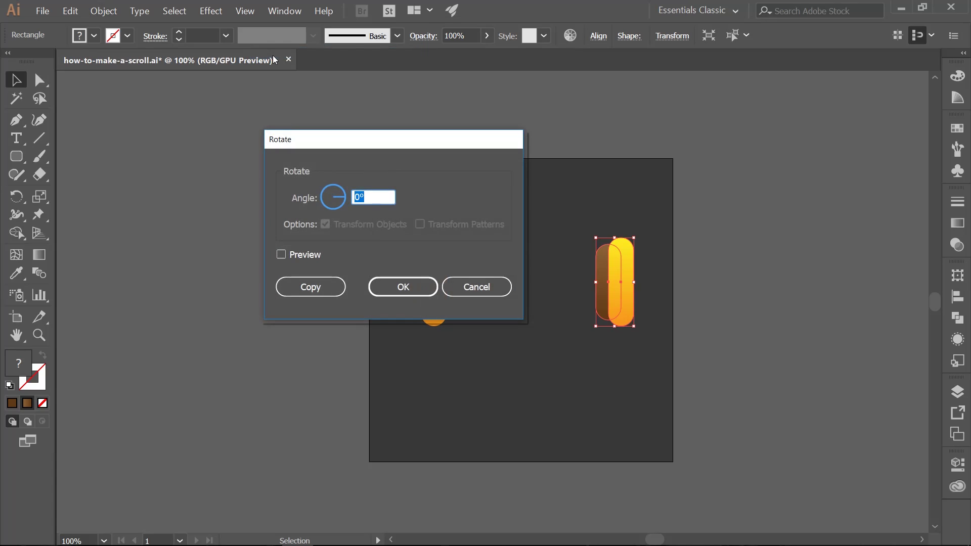
text(180)
key(Return)
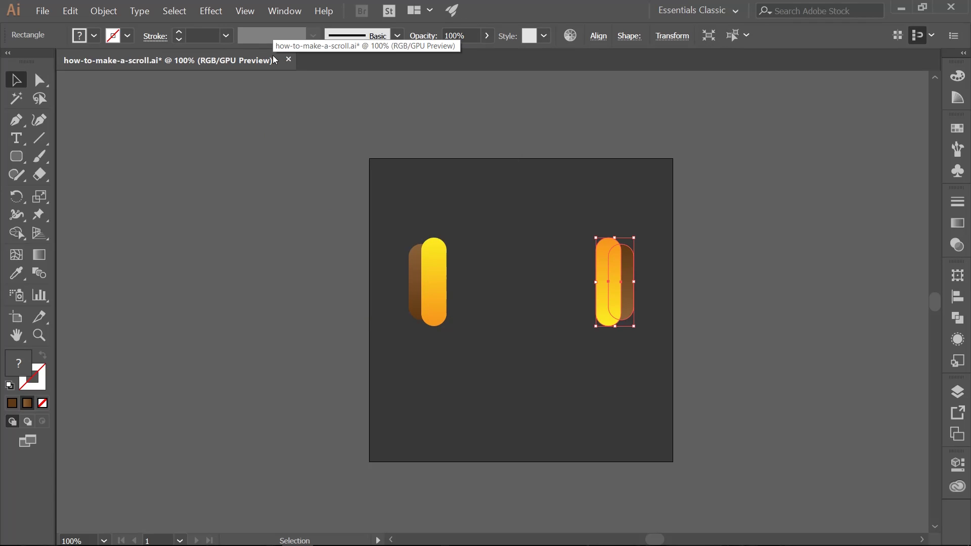
click(646, 280)
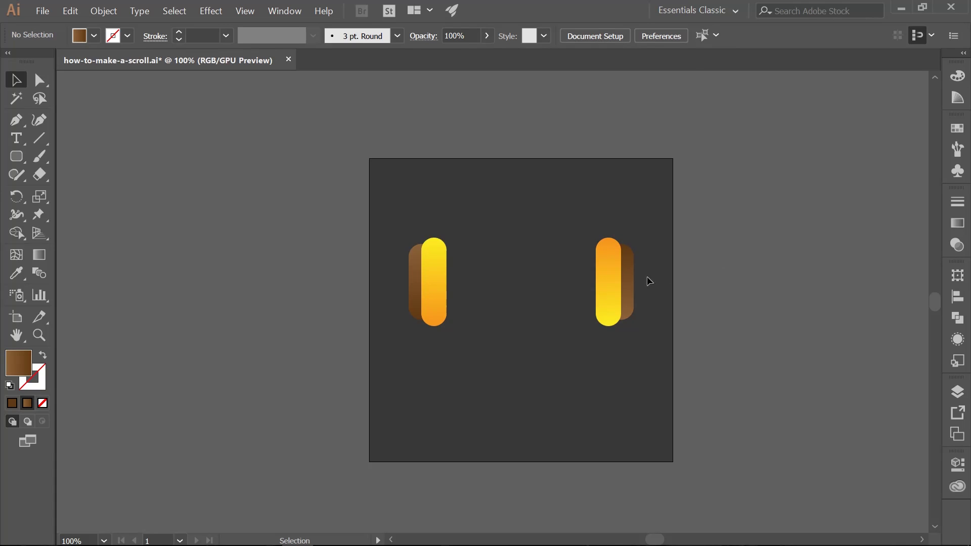
Reverse the right handle's front capsule gradient so it runs yellow on top, orange below.
double_click(610, 281)
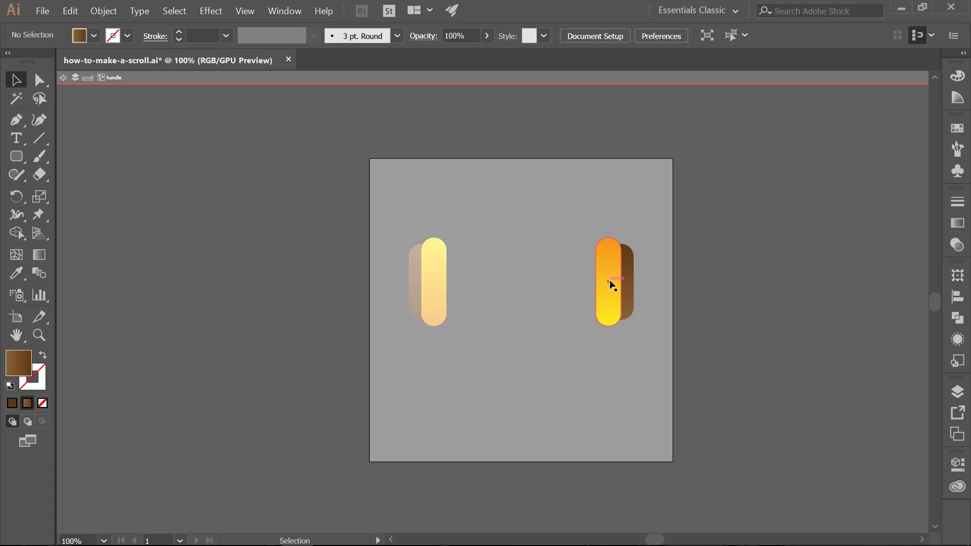
double_click(605, 255)
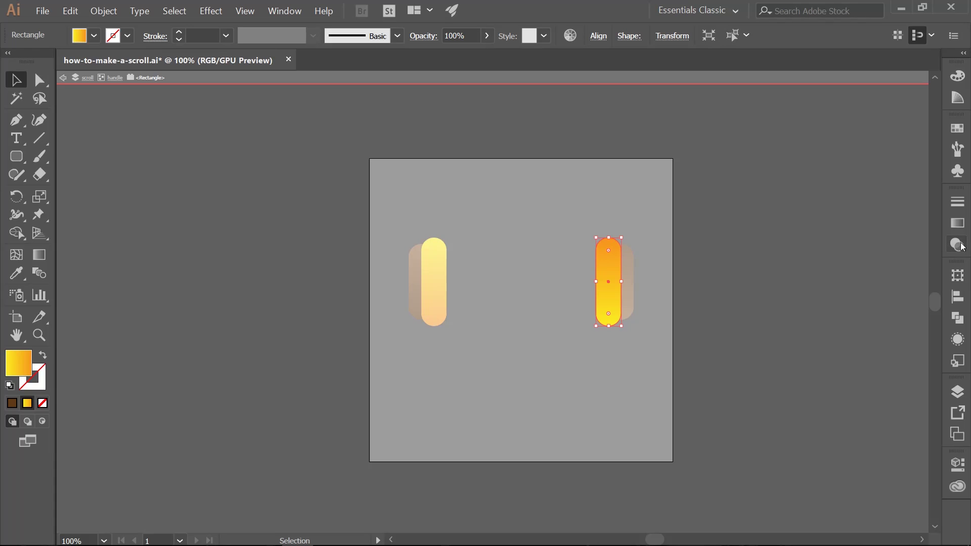
click(957, 226)
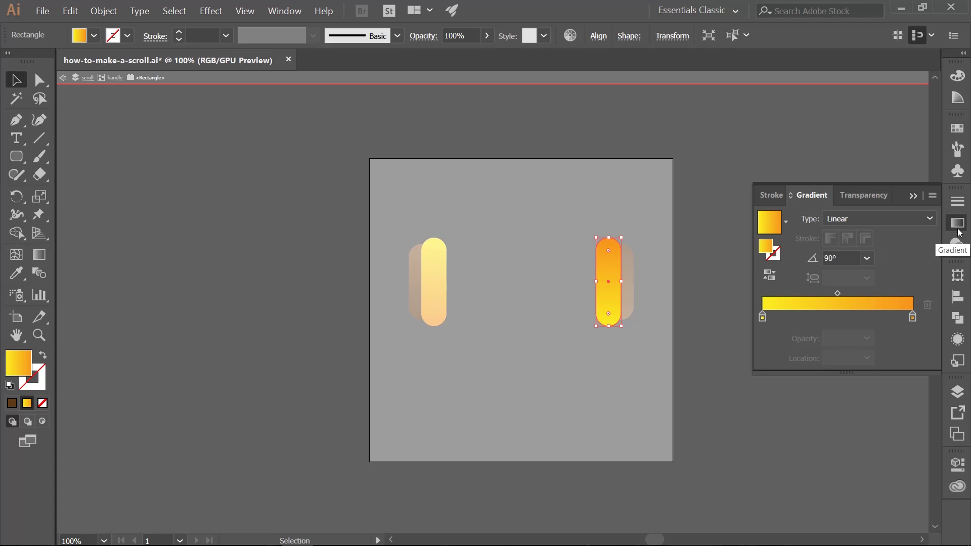
mouse_move(913, 319)
mouse_down()
mouse_move(789, 320)
mouse_move(915, 317)
mouse_up()
drag(792, 320, 762, 319)
click(913, 196)
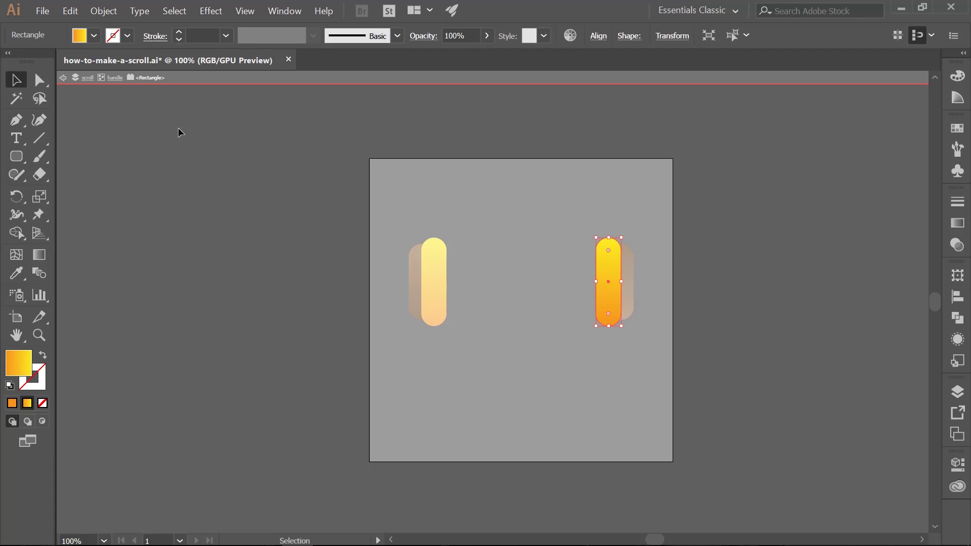
click(63, 79)
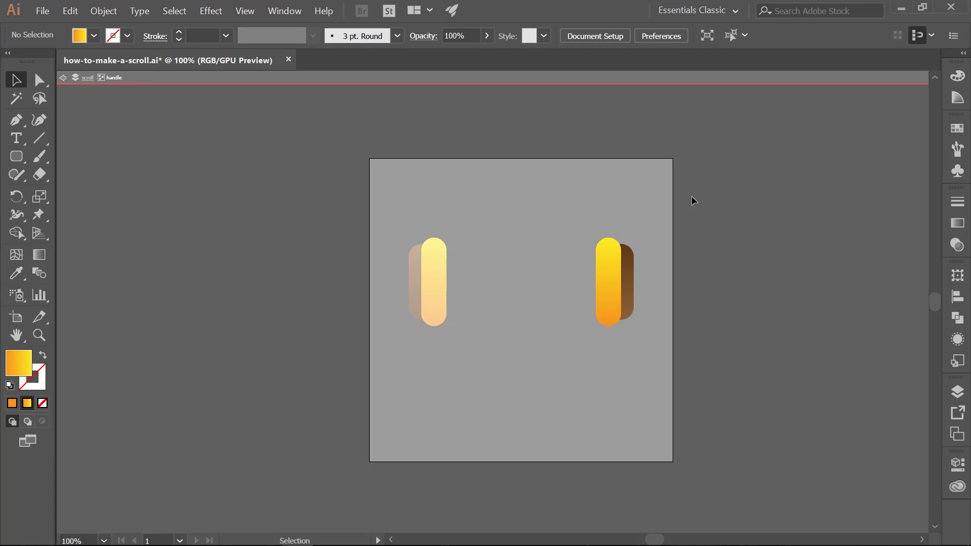
Reverse the right handle's brown capsule gradient to run dark-to-light at -90°, matching the left handle.
click(627, 274)
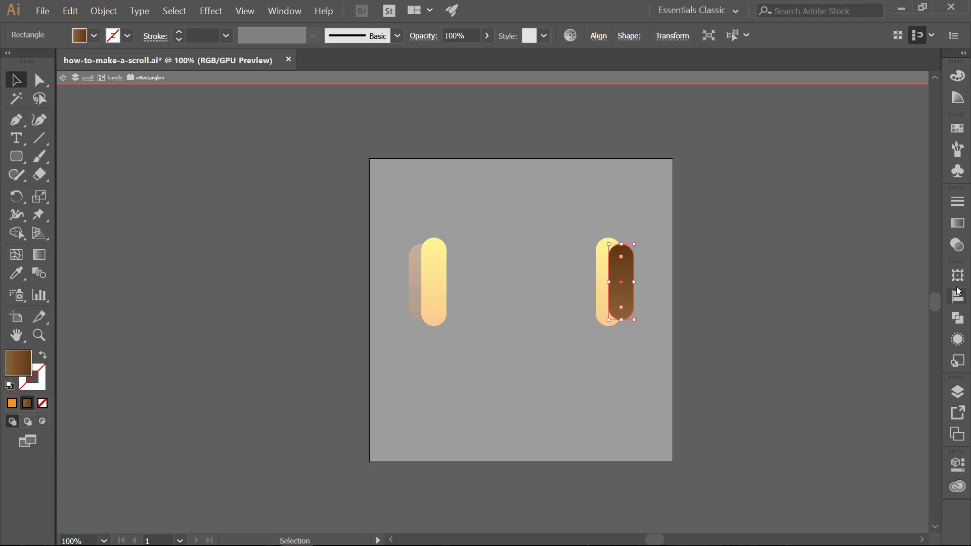
click(957, 226)
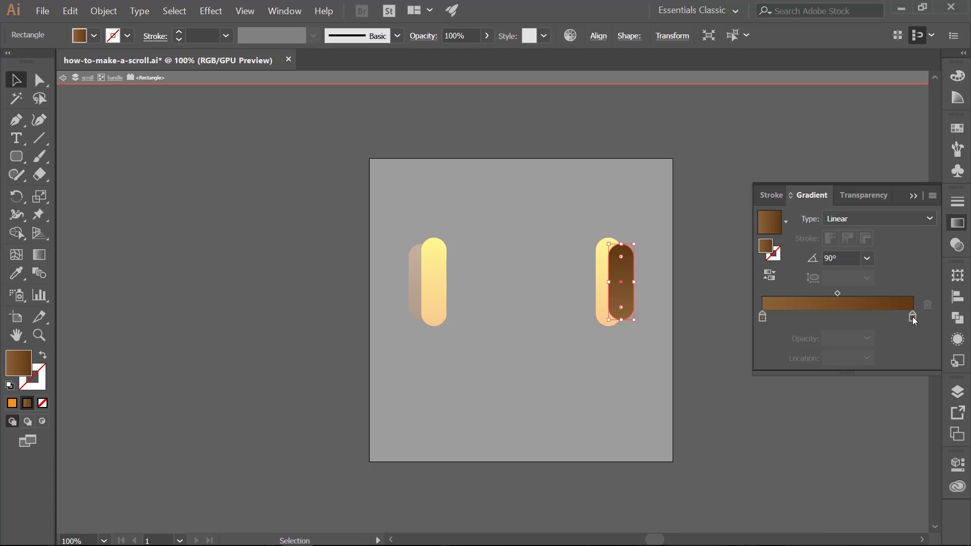
mouse_move(912, 316)
mouse_down()
mouse_move(820, 317)
mouse_move(913, 318)
mouse_up()
drag(820, 316, 759, 315)
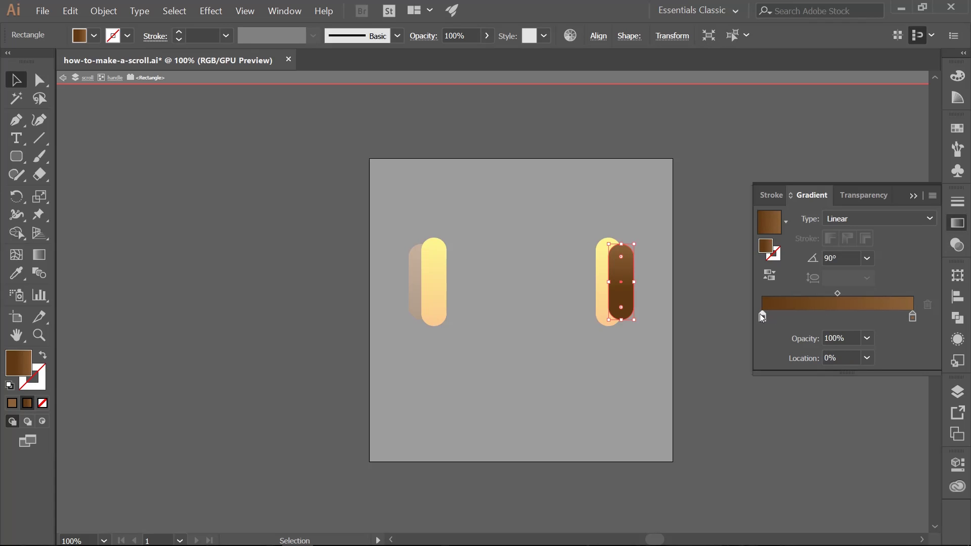
click(851, 150)
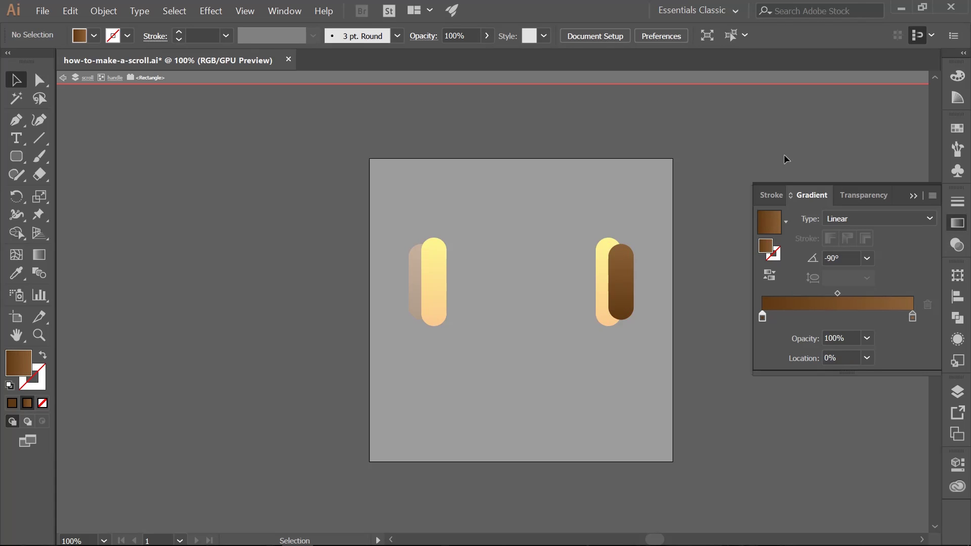
click(913, 196)
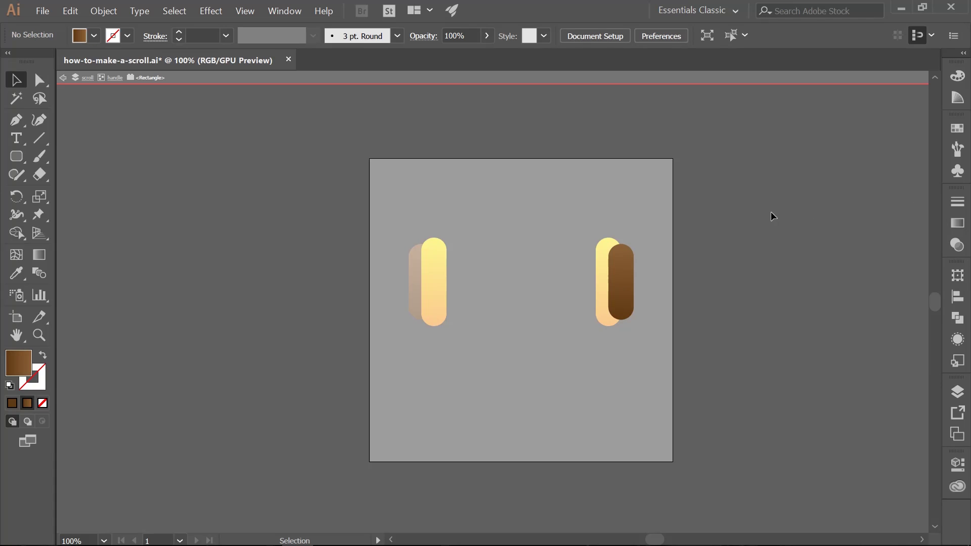
Exit isolation mode and nudge both handles with their brown back pieces up toward the artboard top.
double_click(786, 232)
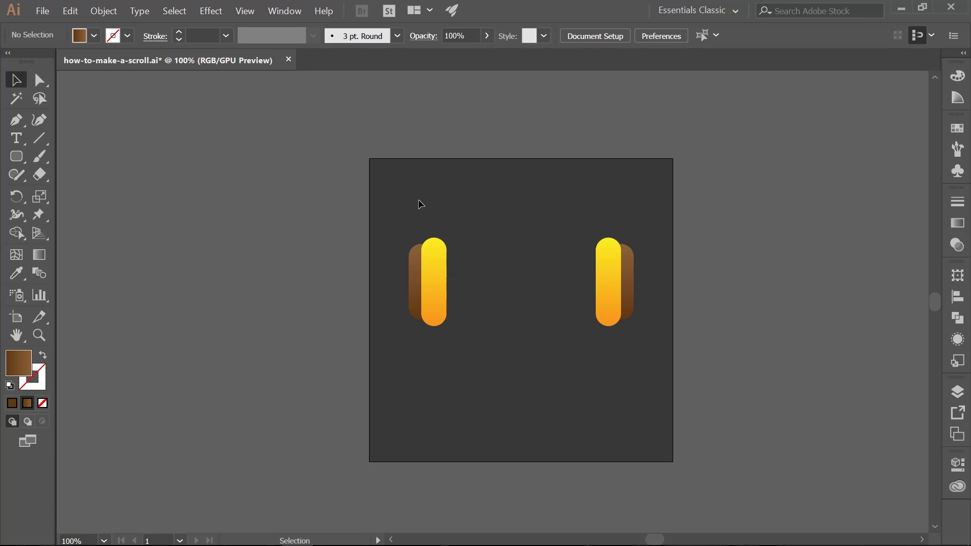
drag(394, 217, 667, 358)
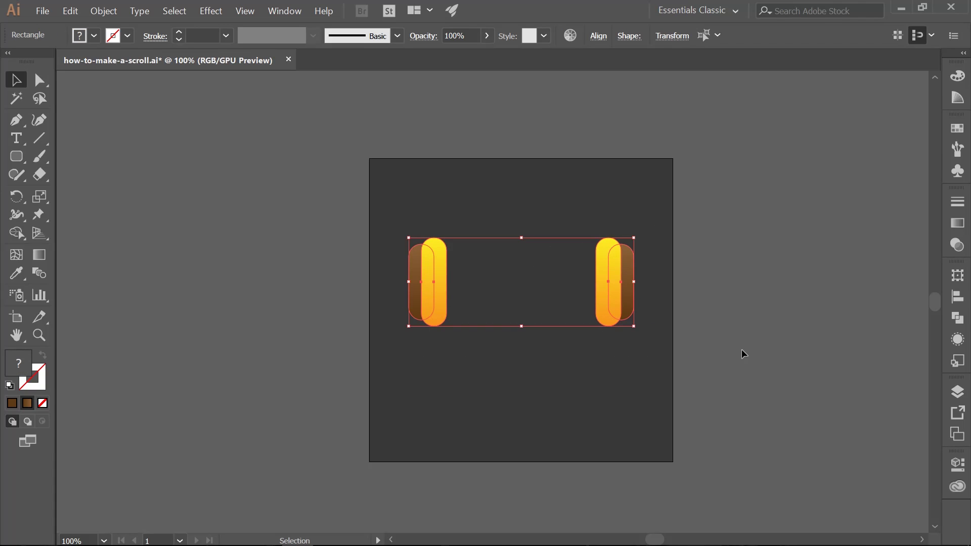
key(shift+Up)
key(shift+Up)
key(shift+Up)
key(shift+Up)
key(shift+Up)
key(shift+Up)
key(shift+Up)
key(shift+Up)
key(shift+Up)
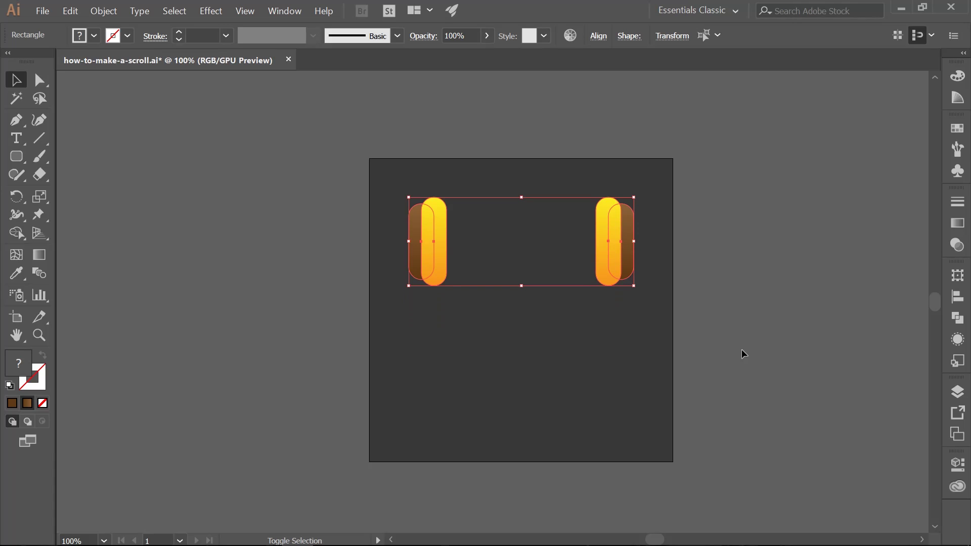
key(shift+Up)
key(shift+Up)
key(shift+Up)
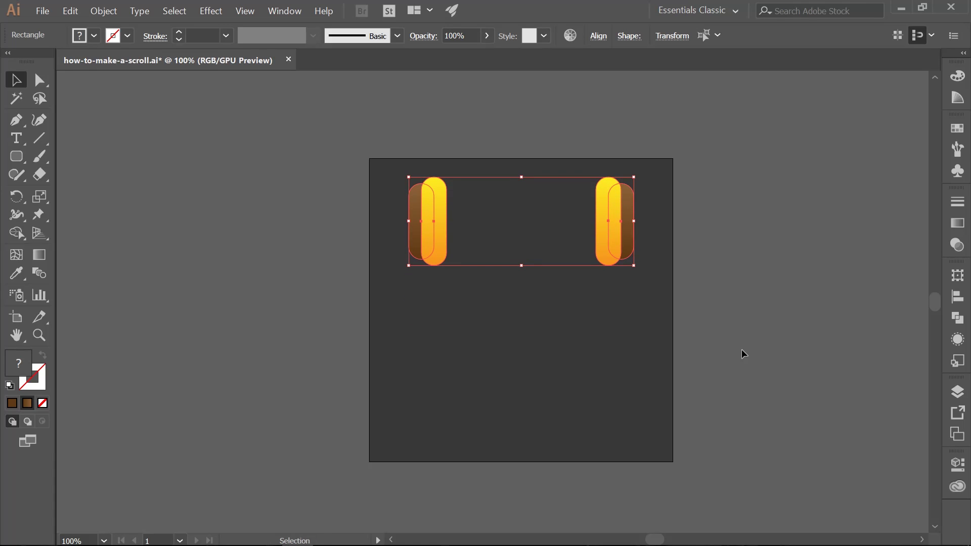
click(716, 213)
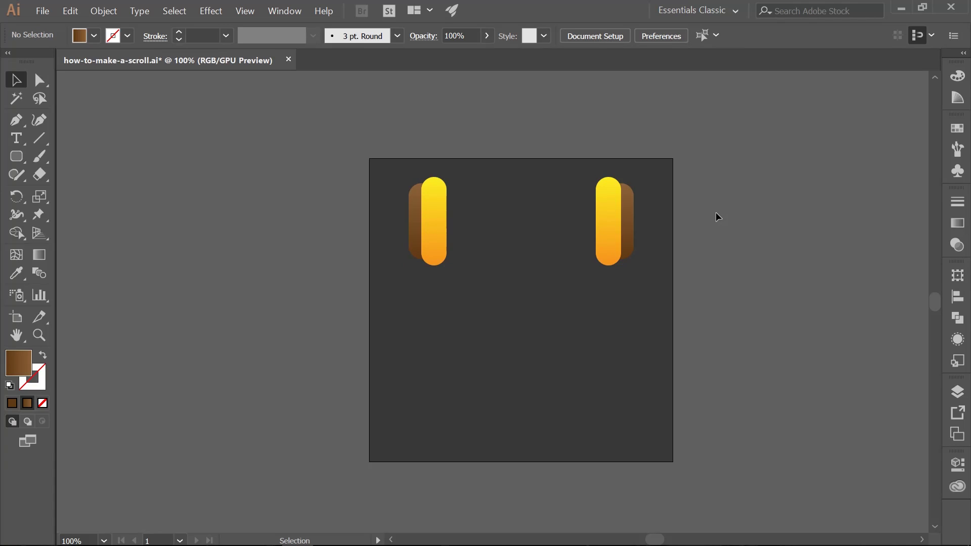
key(m)
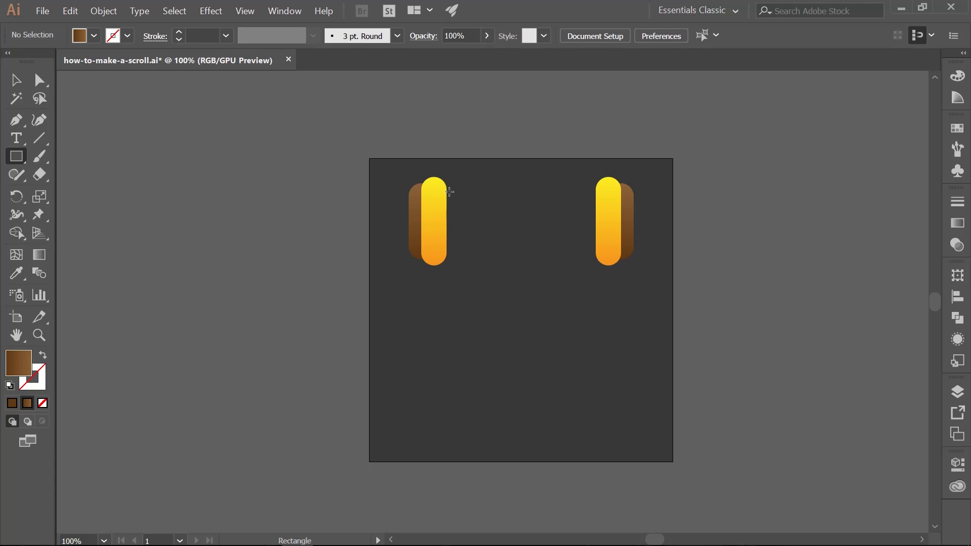
Draw a taller brown gradient rectangle between the handles and set its gradient angle to 90°.
drag(446, 191, 596, 258)
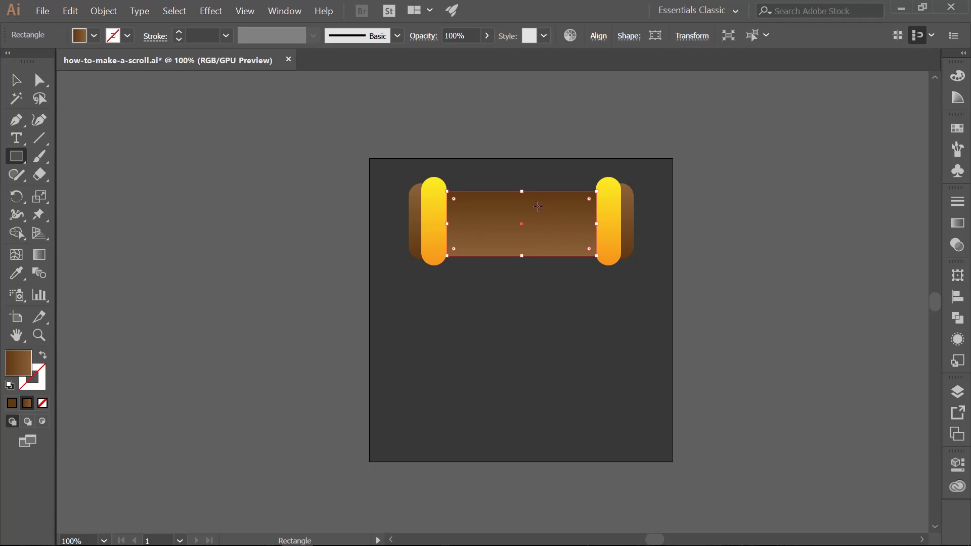
drag(522, 191, 523, 188)
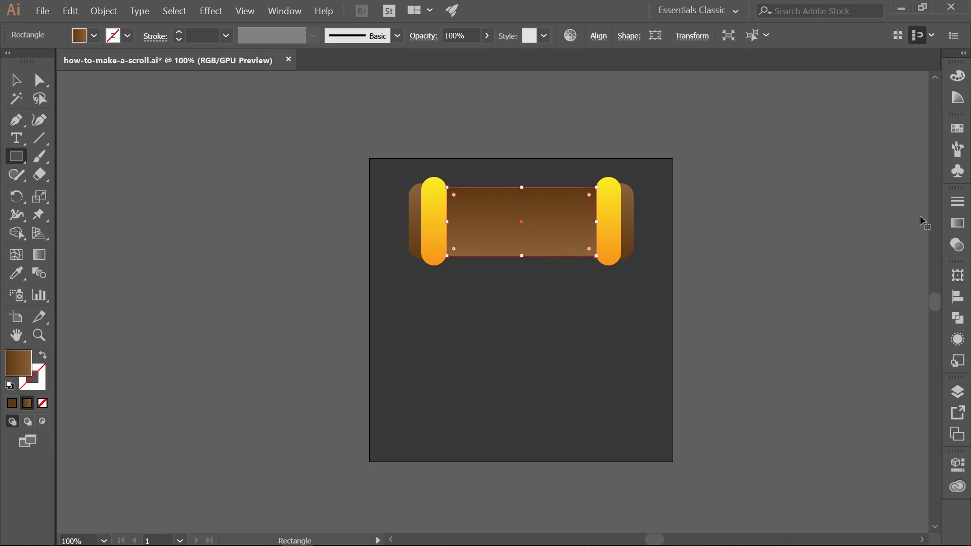
click(955, 226)
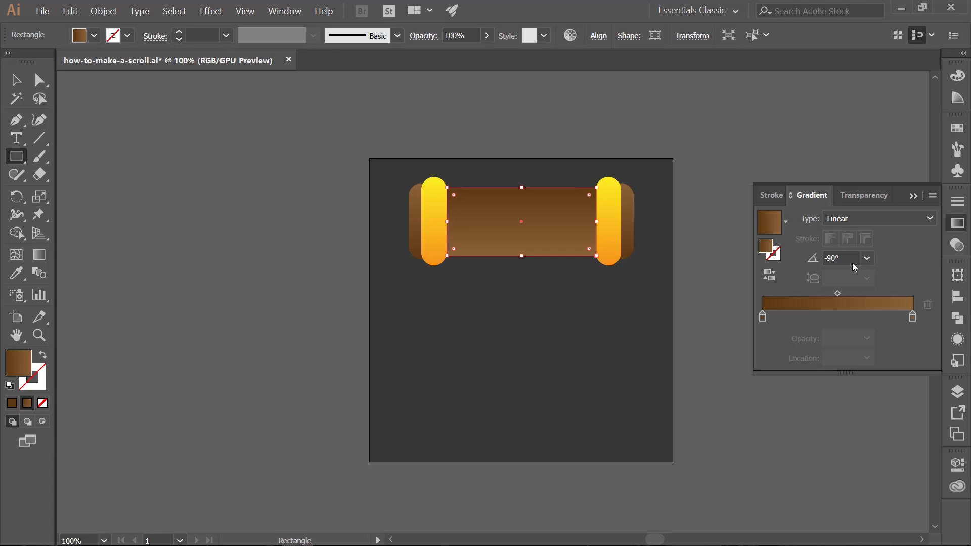
key(Delete)
key(Return)
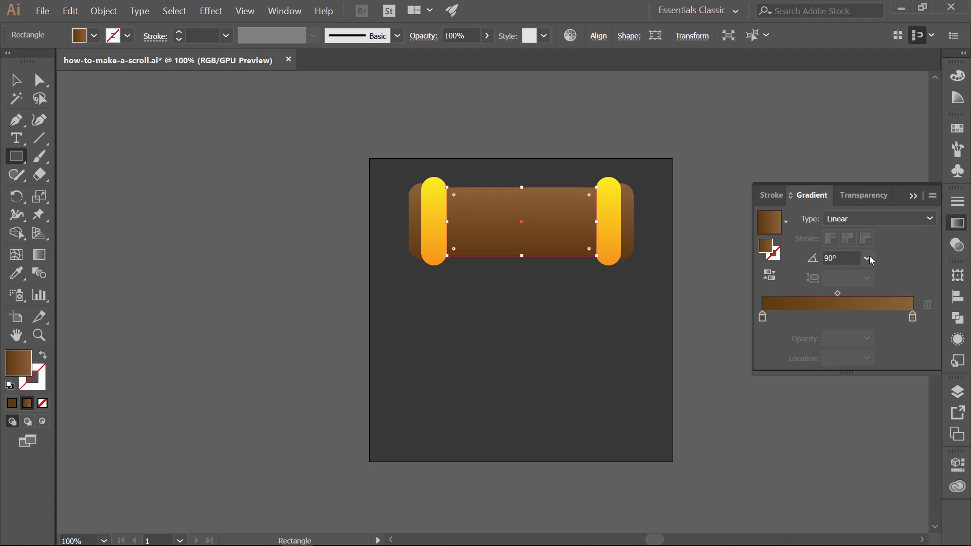
click(913, 196)
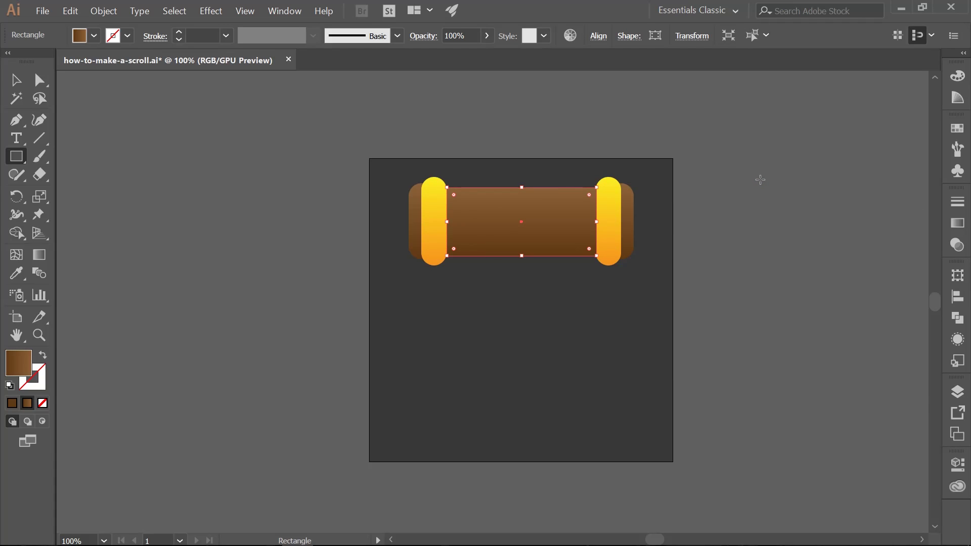
key(a)
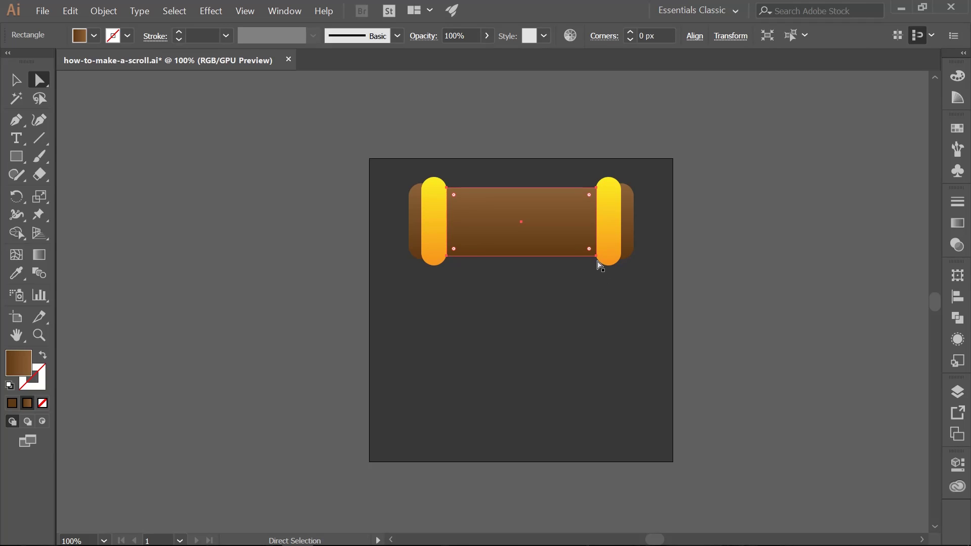
Push the rectangle's two bottom anchors down repeatedly to stretch the scroll paper below the handles.
click(597, 256)
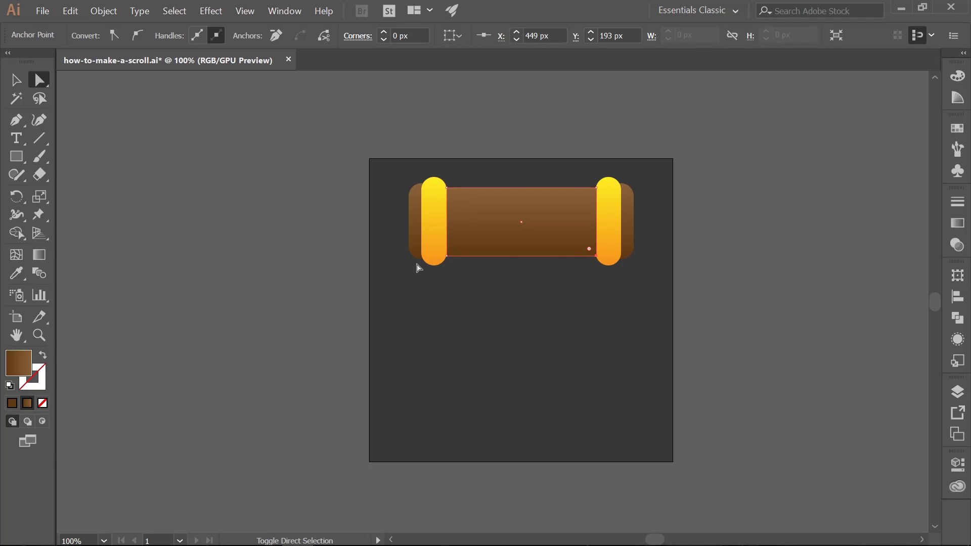
shift+click(447, 257)
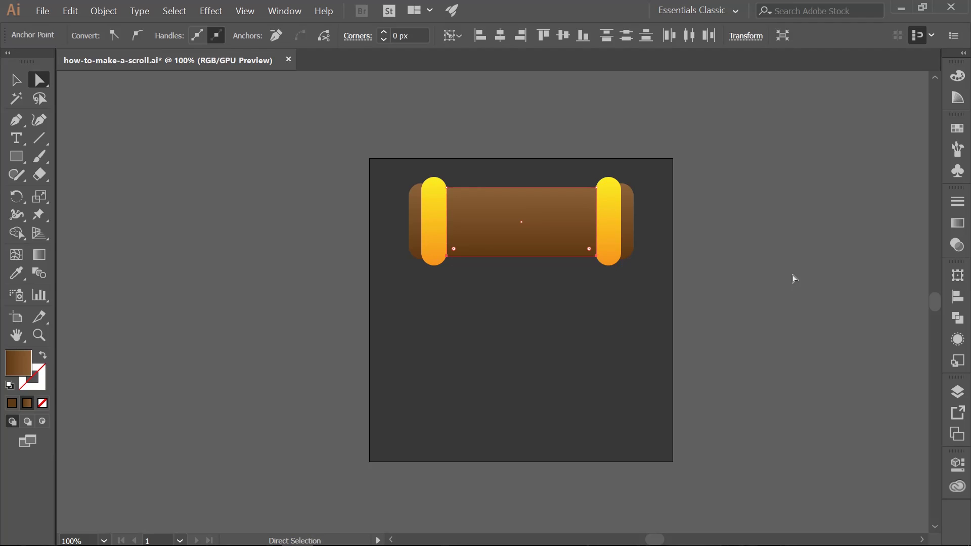
key(Down)
key(Down)
key(Down)
key(Down)
key(Down)
key(Down)
key(Down)
key(Down)
key(Down)
key(Down)
key(Down)
key(Down)
key(Down)
key(Down)
key(Down)
key(Down)
key(Down)
key(Down)
key(Down)
key(Down)
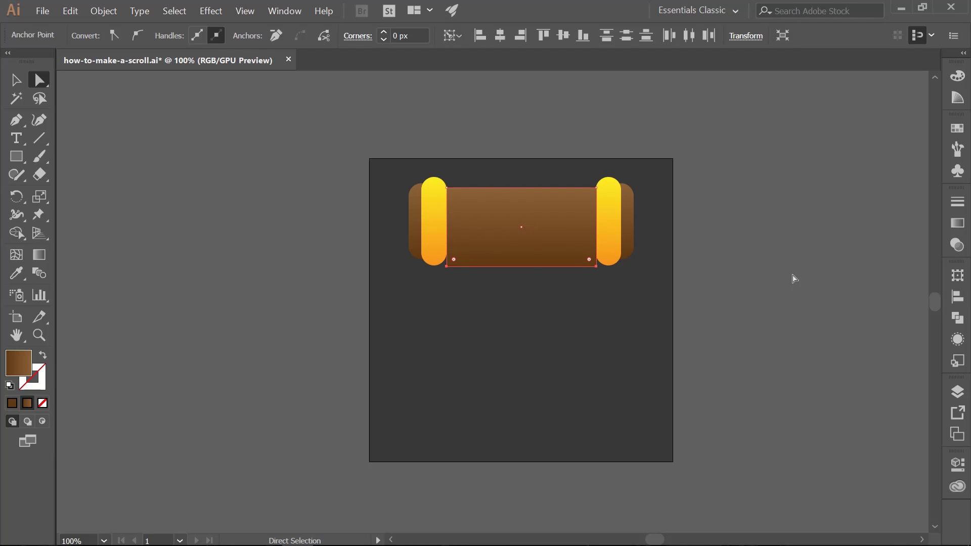
key(Down)
key(Down)
key(Down)
key(Down)
key(Down)
key(Down)
key(Down)
key(Down)
key(Down)
key(Down)
key(Down)
key(Down)
key(Down)
key(Down)
key(Down)
key(Down)
key(Down)
key(Down)
key(Down)
key(Down)
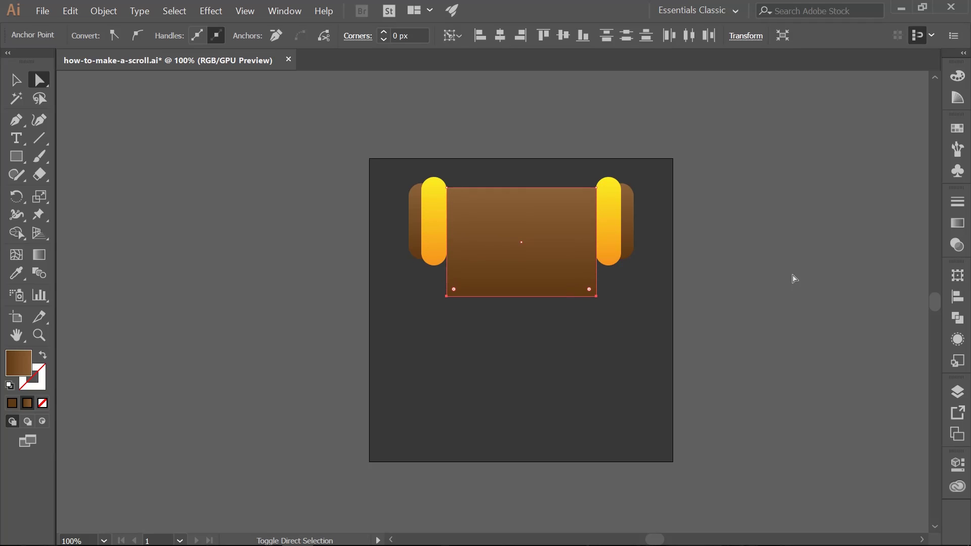
key(Down)
key(Down)
key(Down)
key(Down)
key(Down)
key(Down)
key(Down)
key(Down)
key(Down)
key(Down)
key(Down)
key(Down)
key(Down)
key(Down)
key(Down)
key(Down)
key(Down)
key(Down)
key(Down)
key(Down)
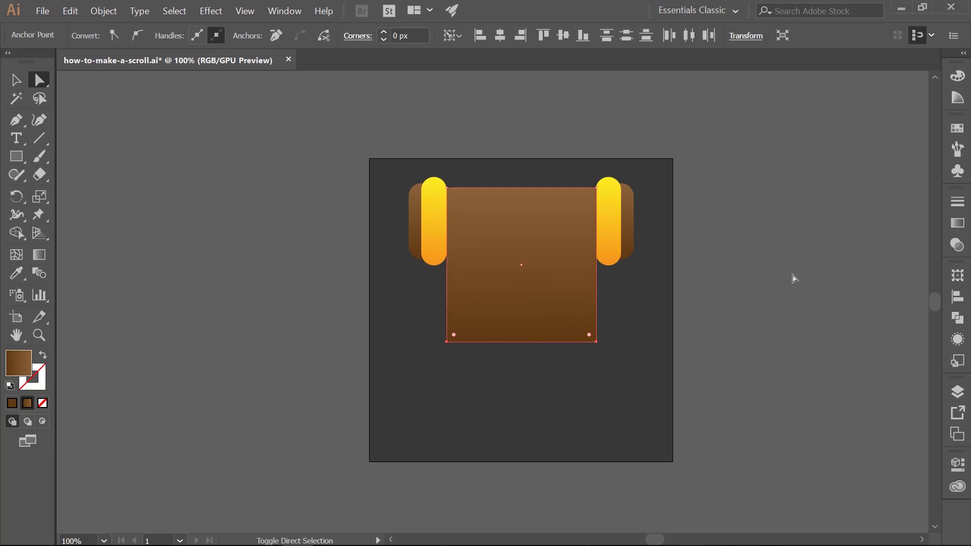
key(Down)
key(Down)
key(Down)
key(Down)
key(Down)
key(Down)
key(Down)
key(Down)
key(Down)
key(Down)
key(Down)
key(Down)
key(Down)
key(Down)
key(Down)
key(Down)
key(Down)
key(Down)
key(Down)
key(Down)
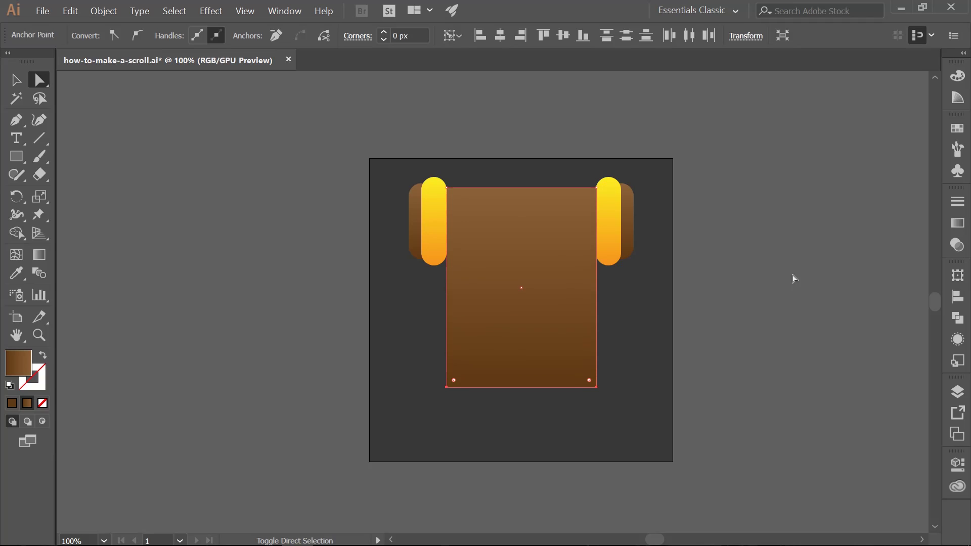
key(Down)
key(Down)
key(Down)
key(Down)
key(Down)
key(Down)
key(Down)
key(Down)
key(Down)
key(Down)
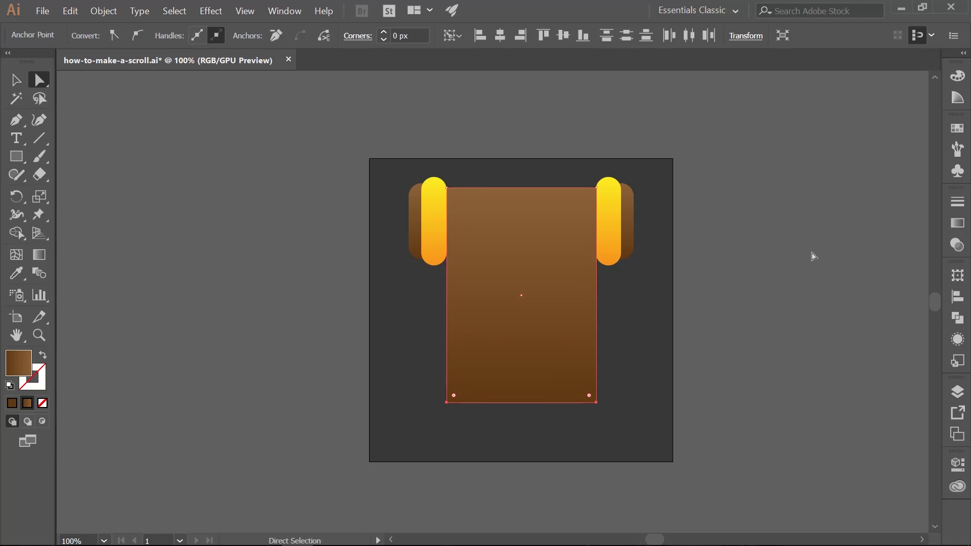
click(954, 395)
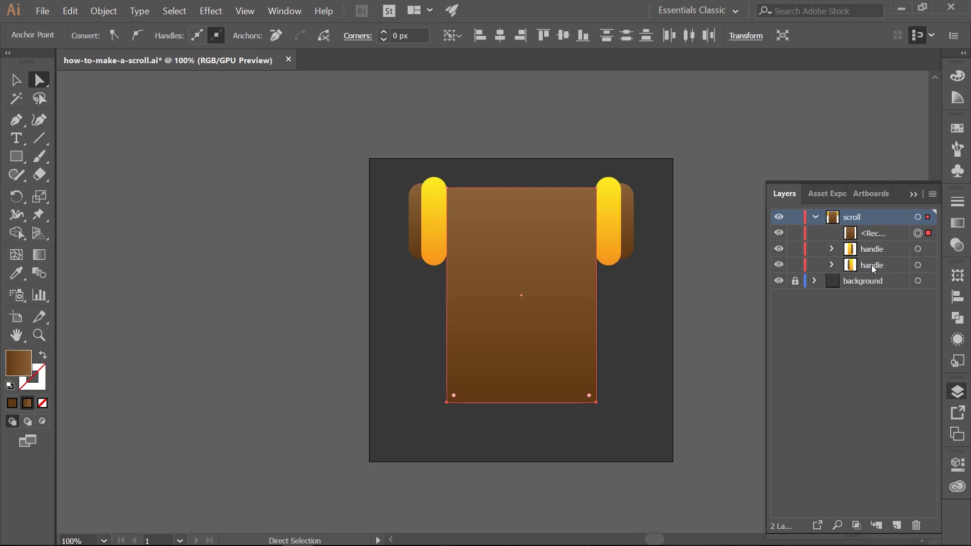
Add a new layer named 'cutout' on top of the scroll layer.
click(815, 217)
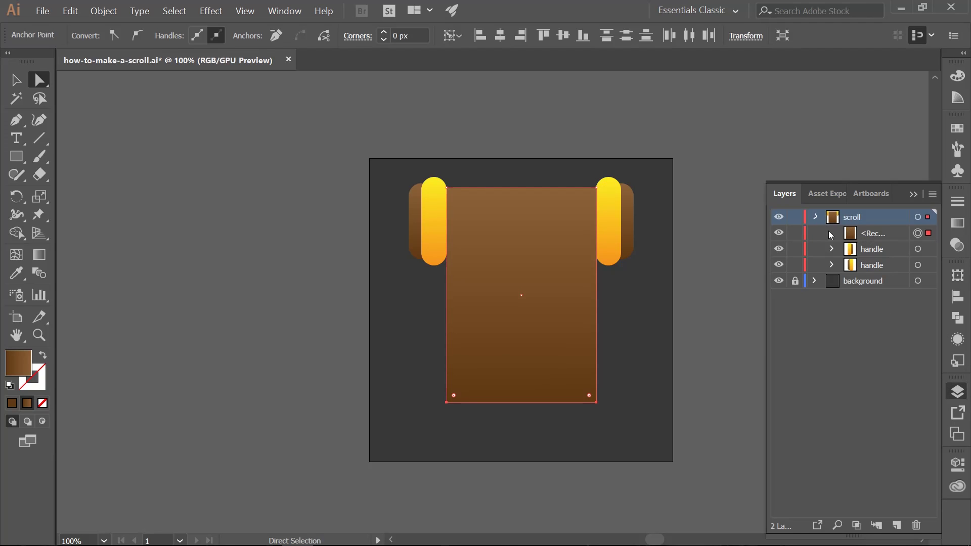
click(897, 526)
double_click(859, 217)
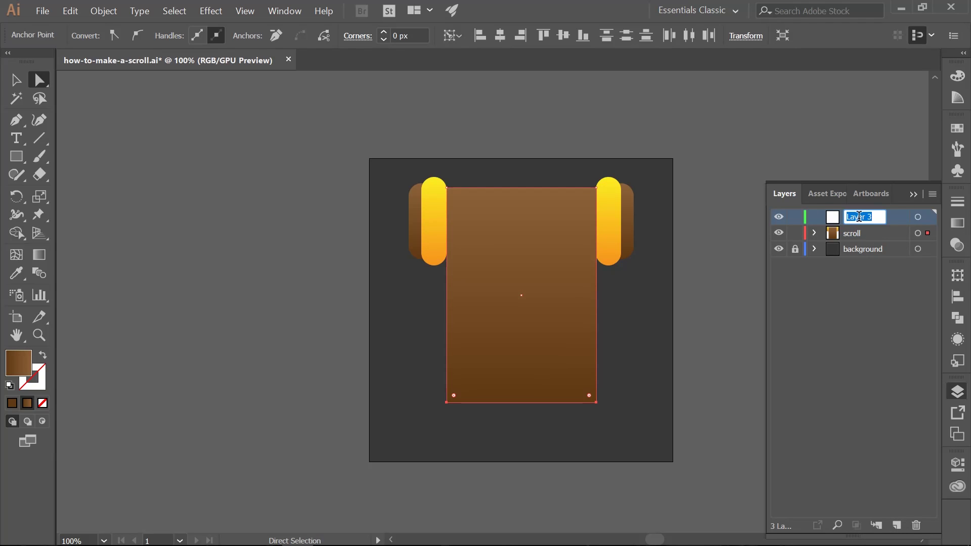
text(cutout)
key(Return)
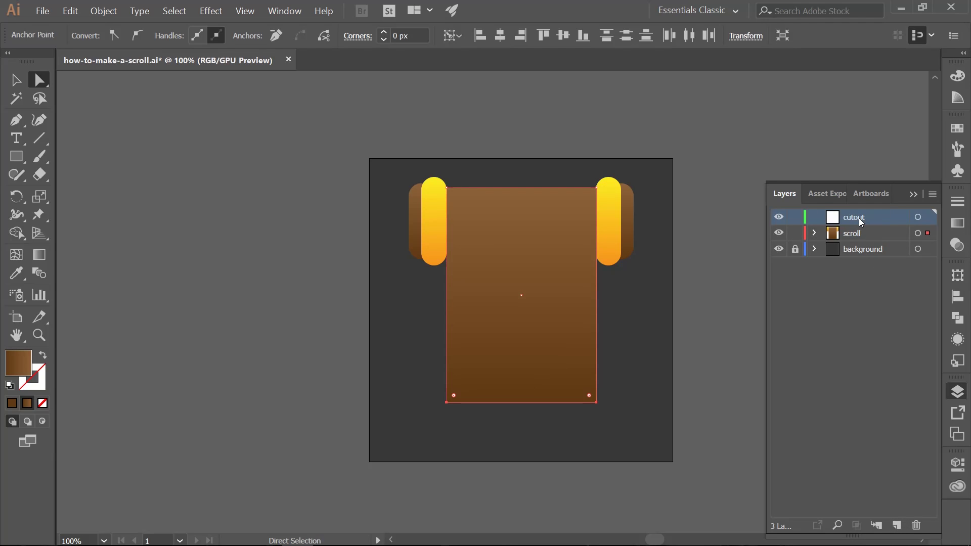
click(912, 195)
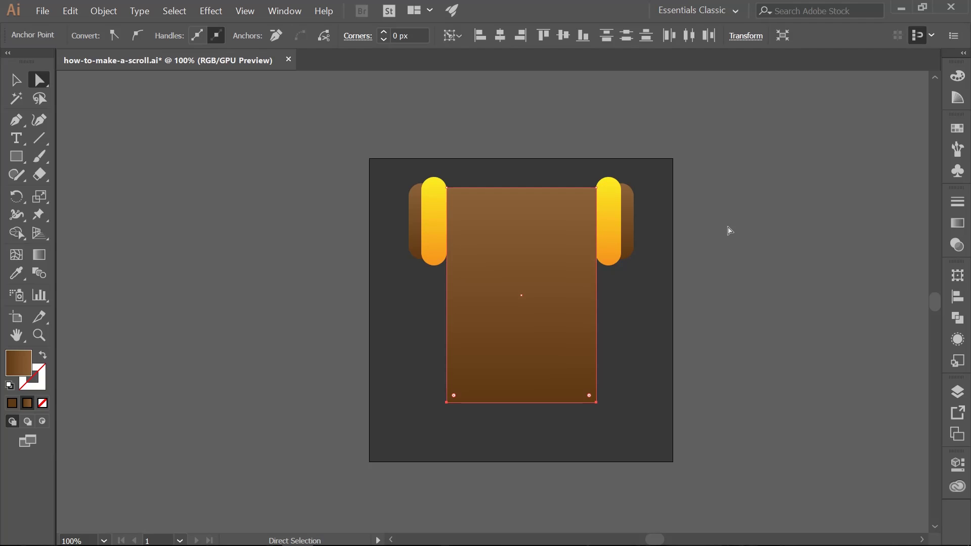
key(m)
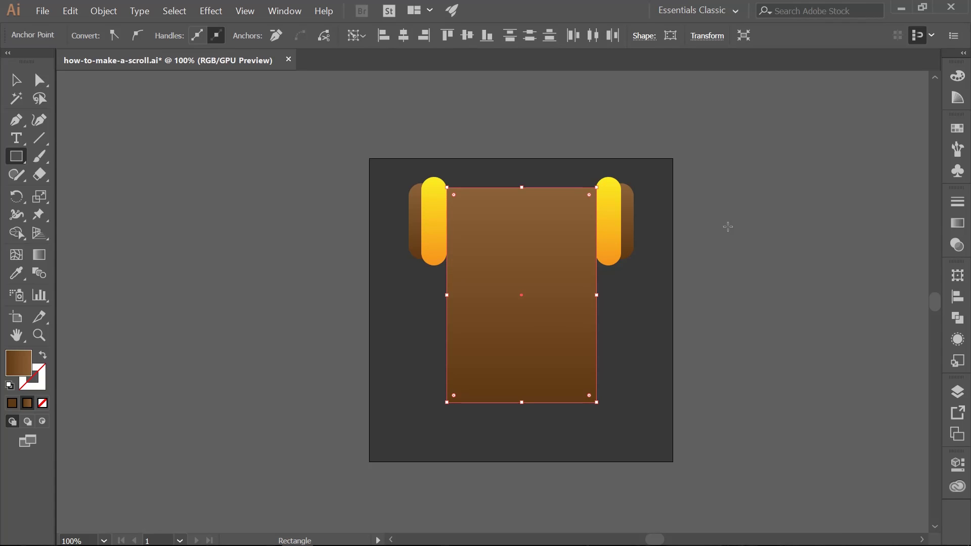
Create a 50 × 50 px square beside the artboard.
click(727, 226)
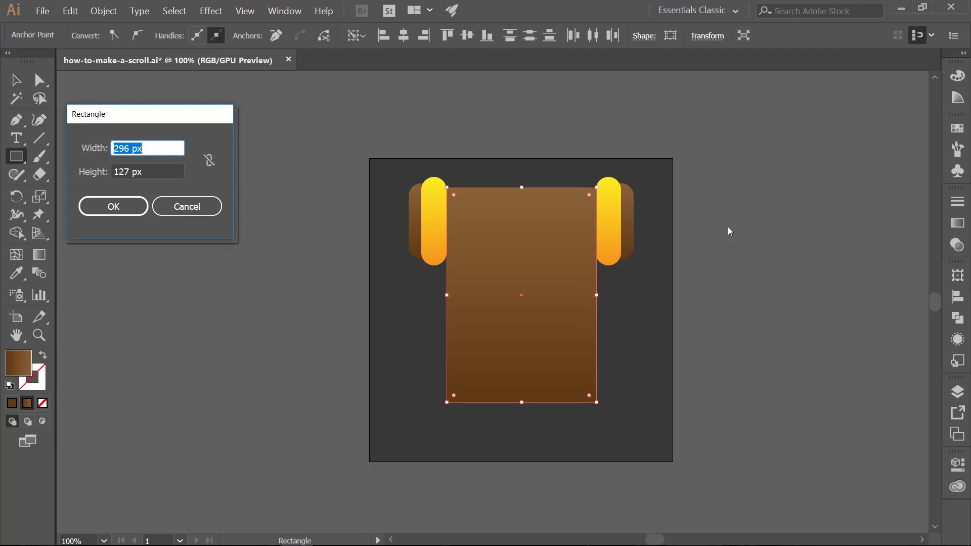
text(50)
key(Tab)
text(50)
key(Tab)
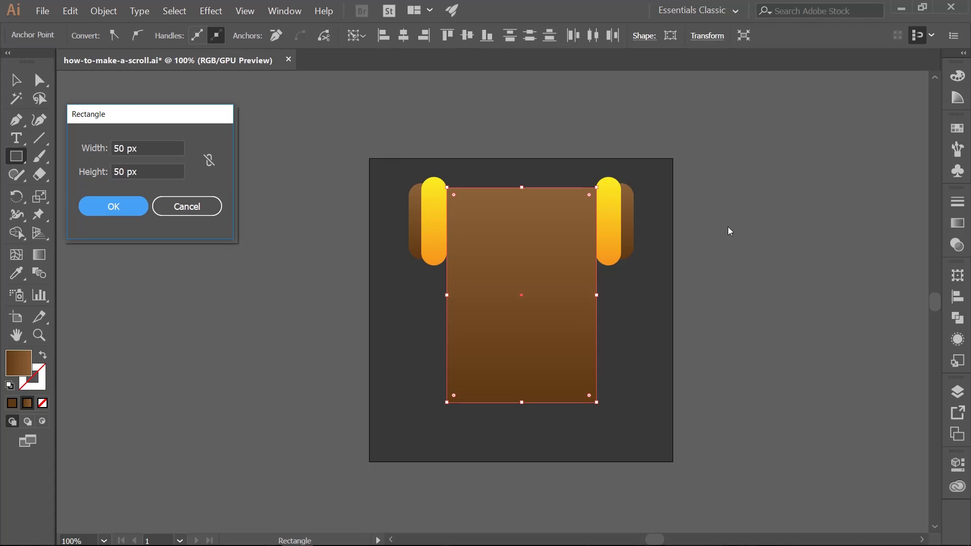
key(Return)
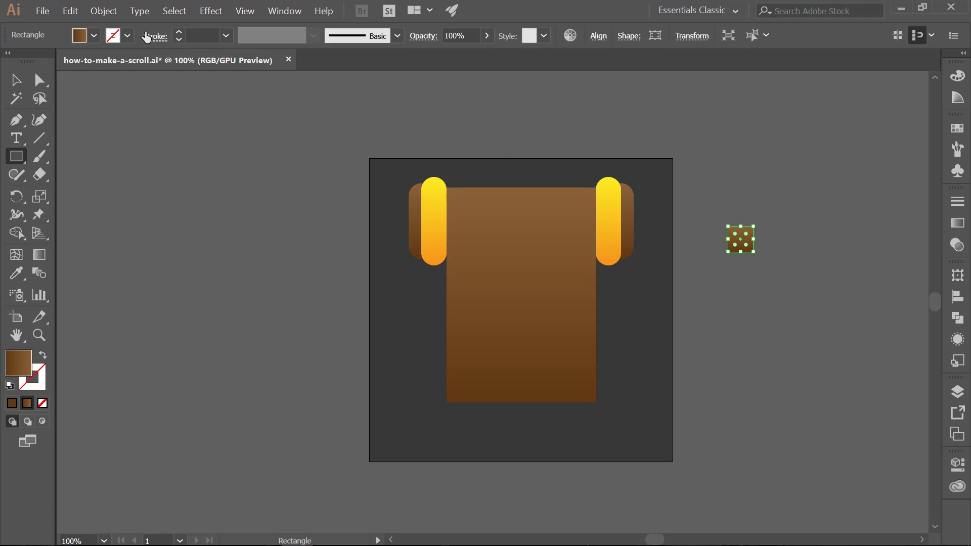
Rotate the square 45° into a diamond with Object > Transform > Rotate.
click(115, 14)
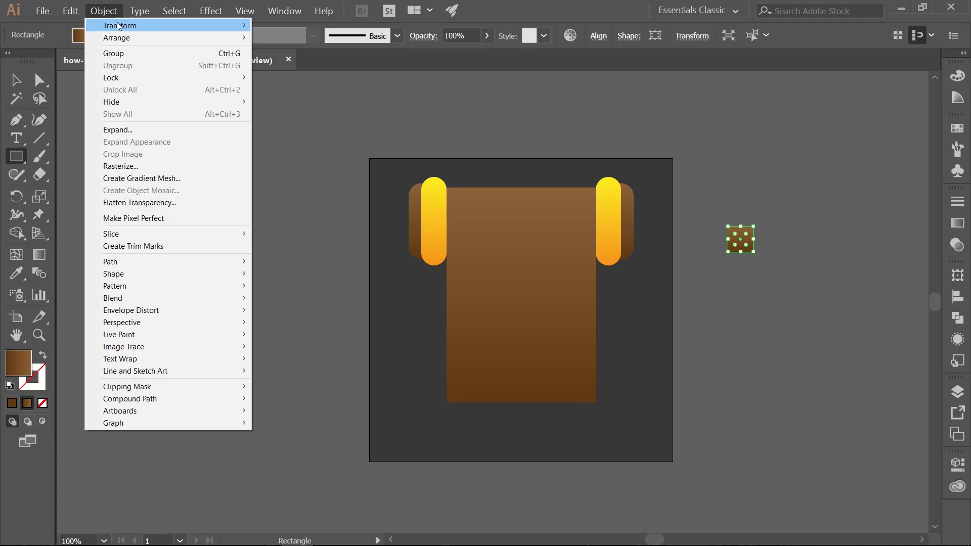
mouse_move(120, 27)
click(281, 53)
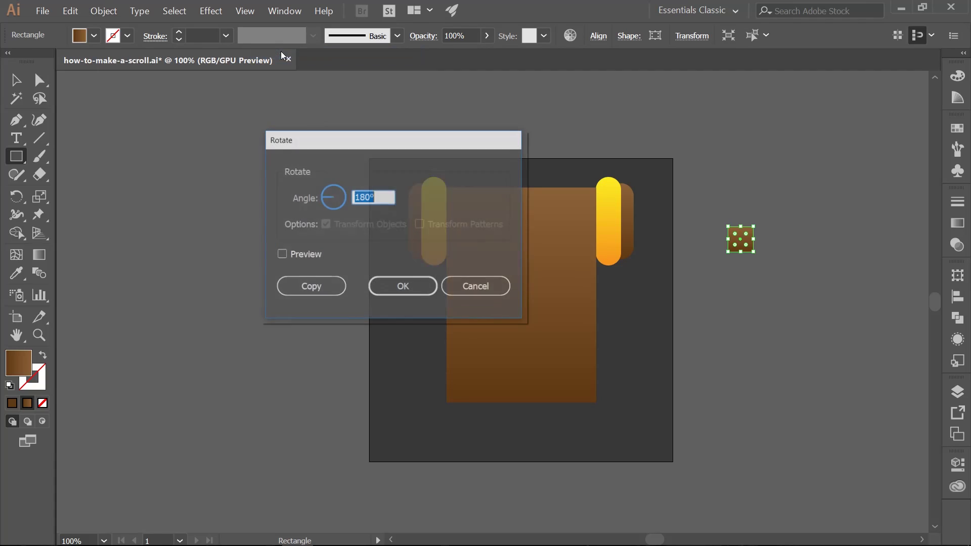
text(45)
key(Return)
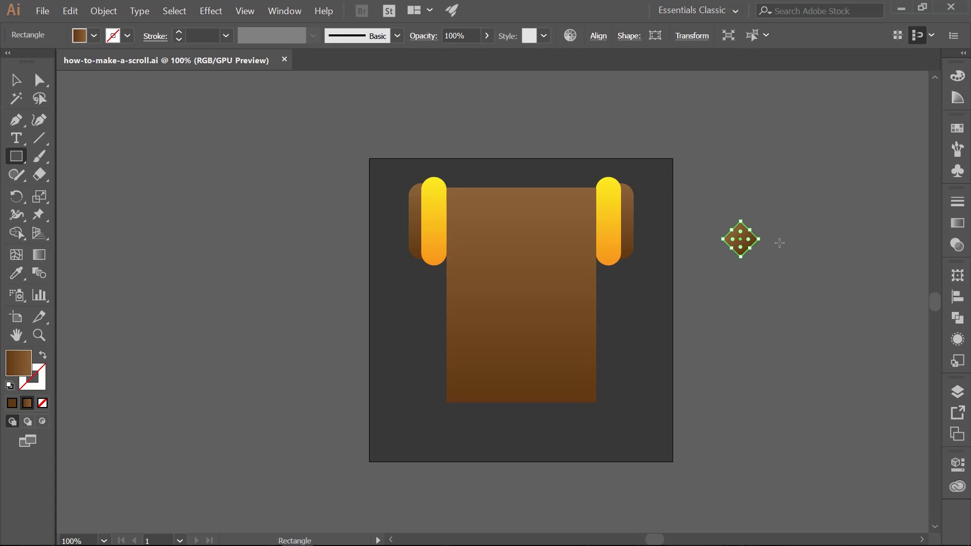
Place the diamond at the paper's bottom-left and add two staggered copies to its right.
key(v)
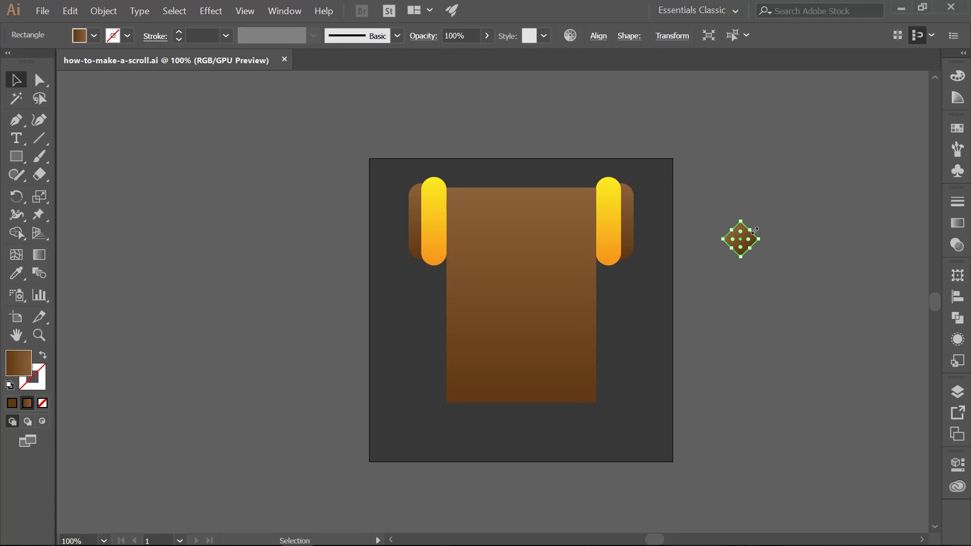
drag(743, 232, 461, 402)
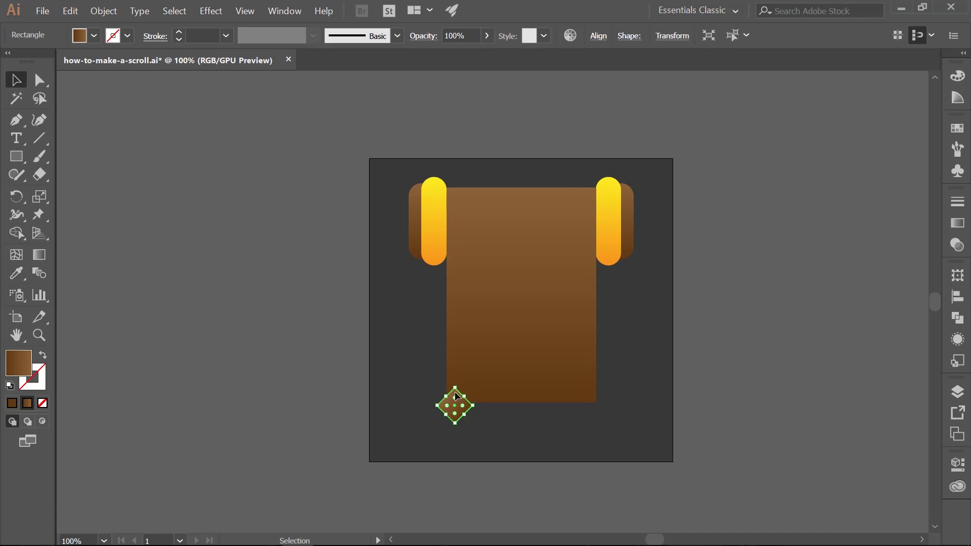
drag(455, 395, 481, 397)
key(shift+Up)
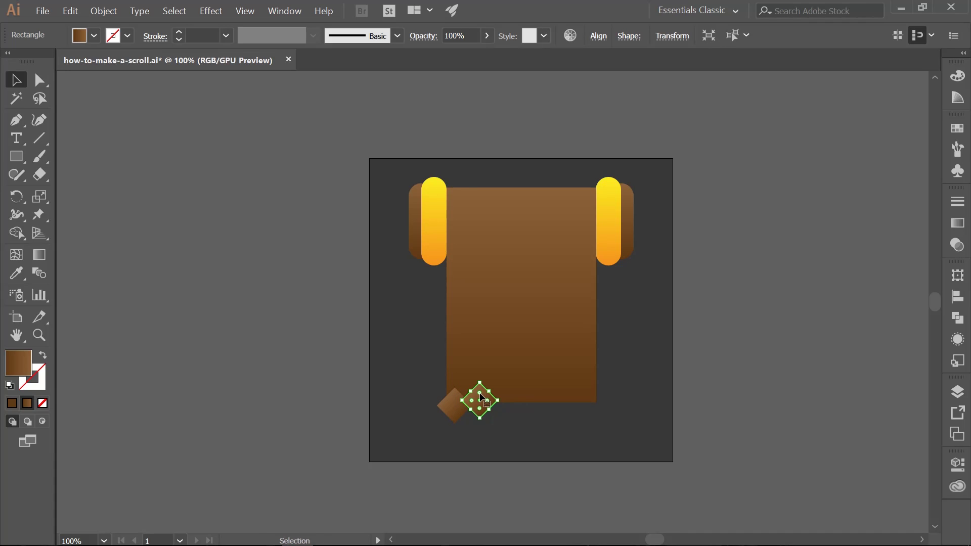
drag(488, 398, 506, 399)
key(Down)
key(Down)
key(Down)
key(Down)
key(Down)
key(Down)
key(Down)
key(Down)
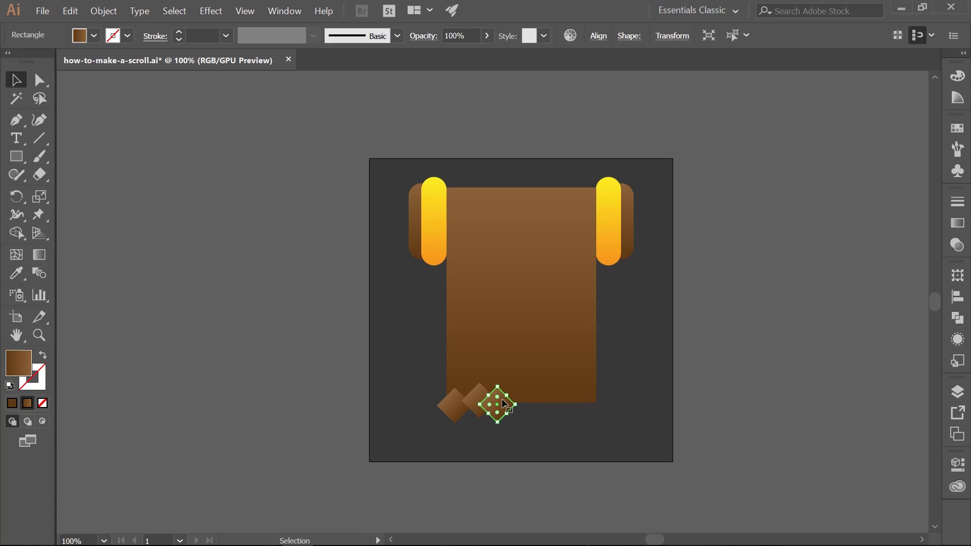
Add three more staggered diamond copies, alternately up and down, out to the paper's right corner.
drag(504, 398, 547, 401)
key(shift+Down)
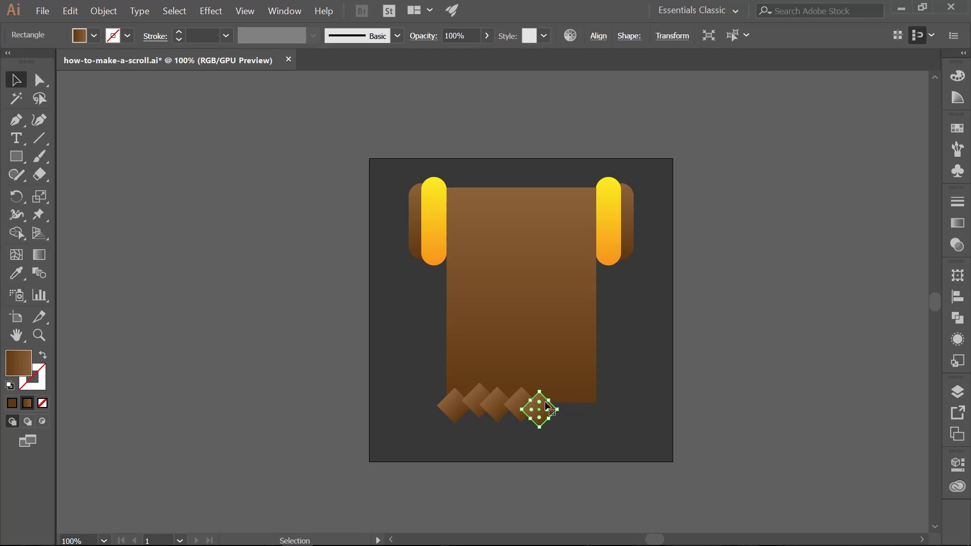
drag(546, 406, 569, 406)
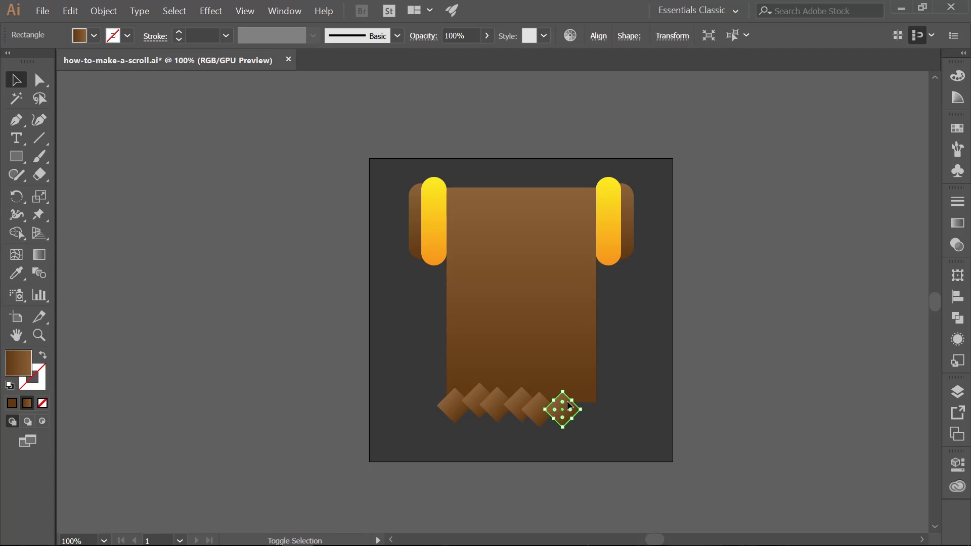
key(shift+Up)
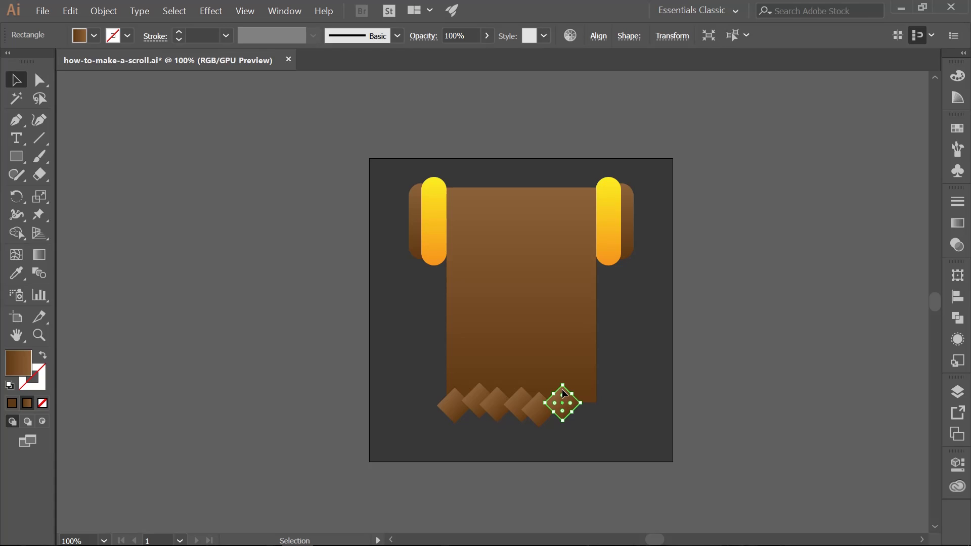
drag(565, 392, 588, 396)
key(Down)
key(Down)
key(Down)
key(Down)
key(Down)
key(Down)
key(Down)
key(Down)
key(Down)
key(Down)
key(Down)
key(Down)
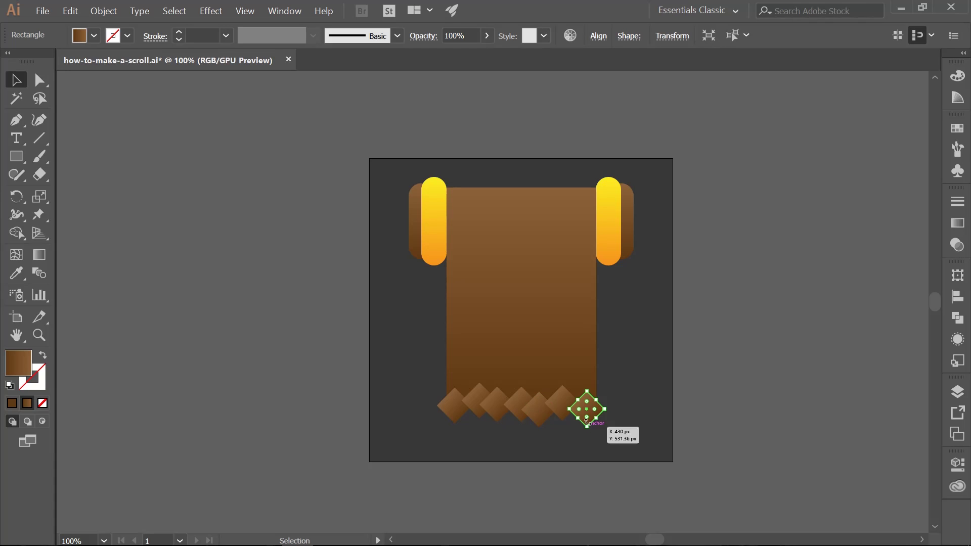
Group the diamonds and subtract them from the brown paper with Pathfinder Minus Front.
click(286, 396)
drag(418, 411, 631, 435)
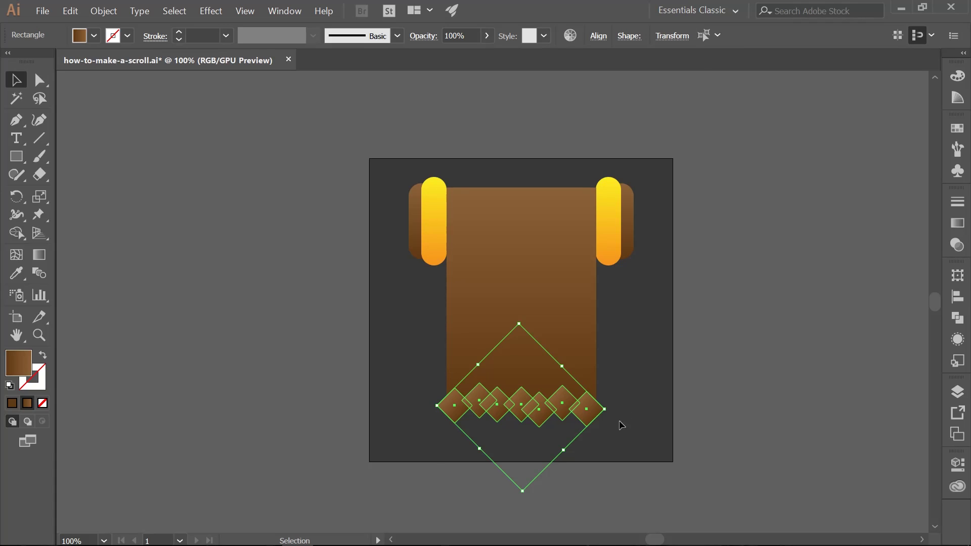
click(102, 15)
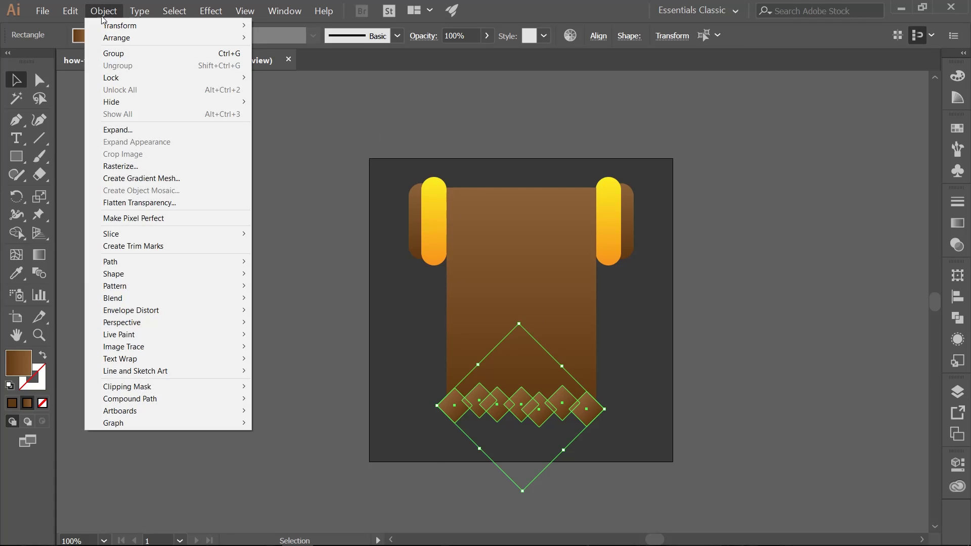
click(120, 54)
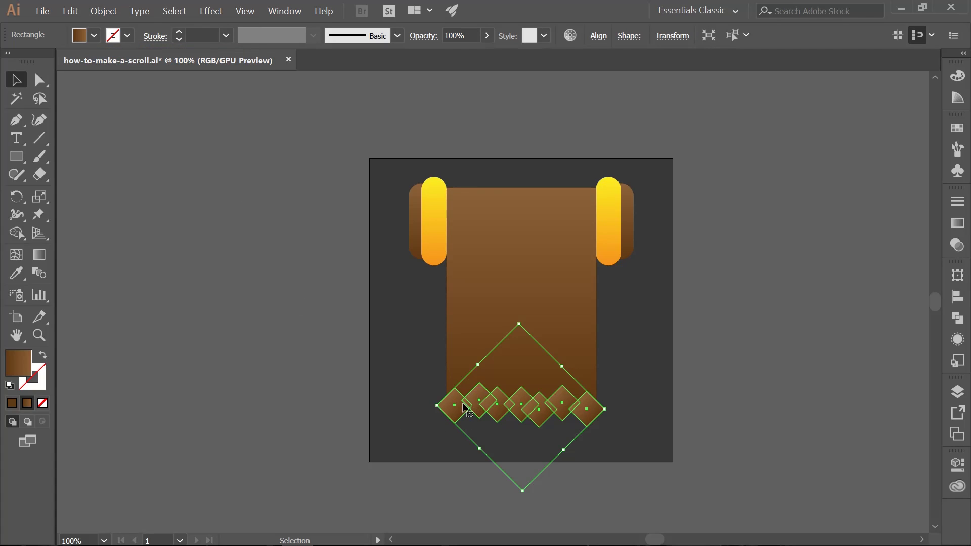
shift+click(573, 380)
shift+click(540, 293)
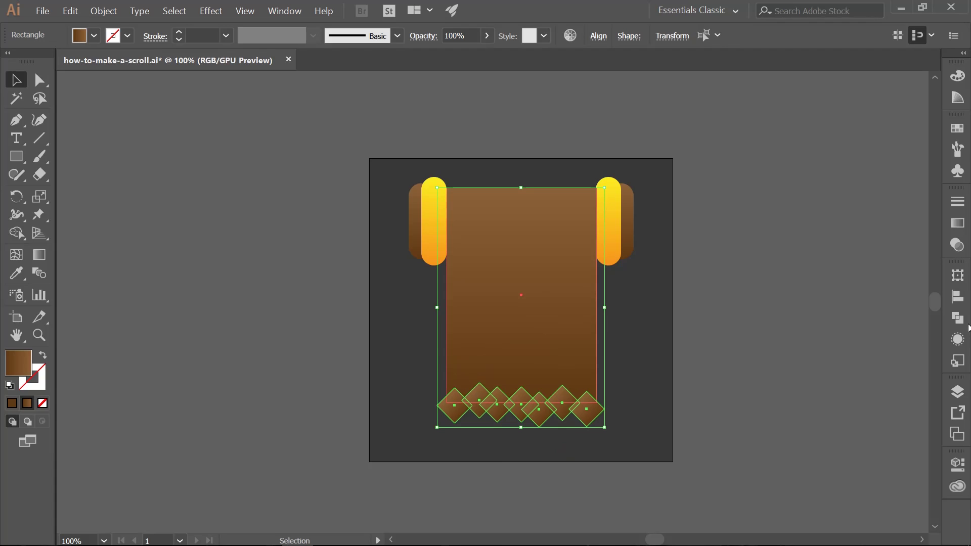
click(958, 320)
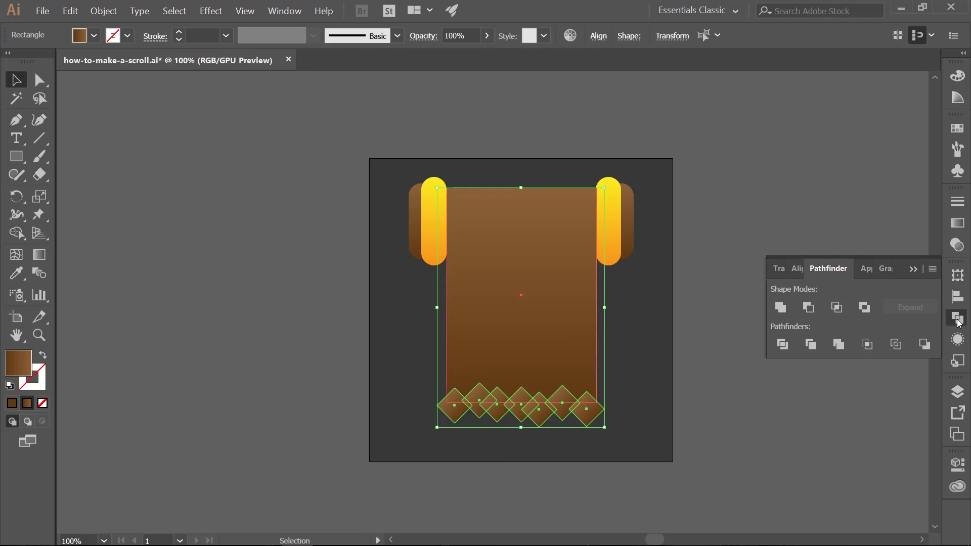
click(809, 311)
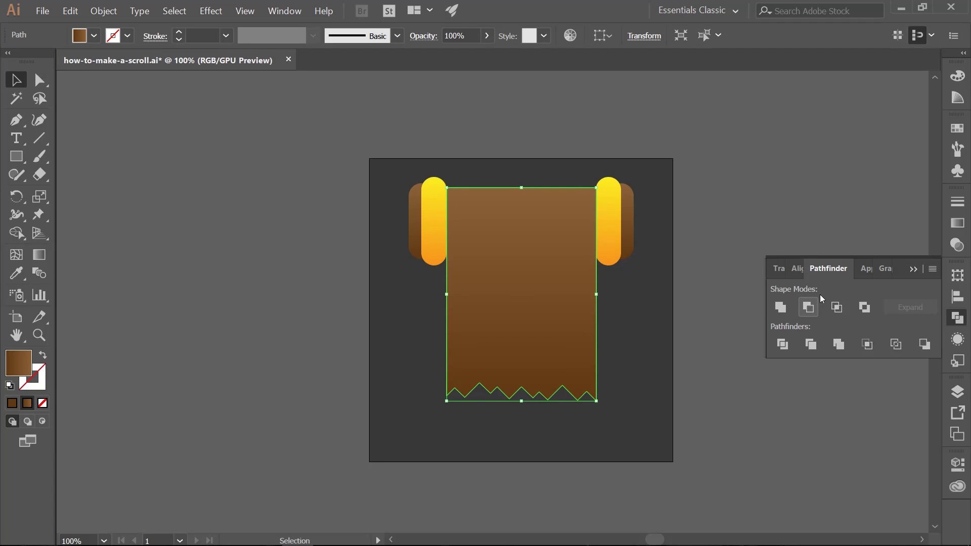
Move the cutout layer below the scroll layer, lock it, and make scroll the active layer.
click(917, 270)
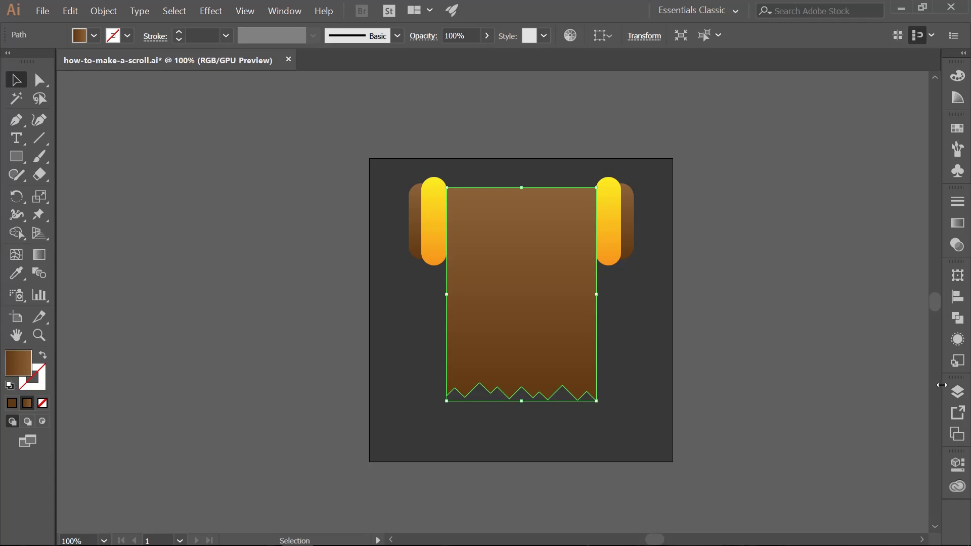
click(957, 392)
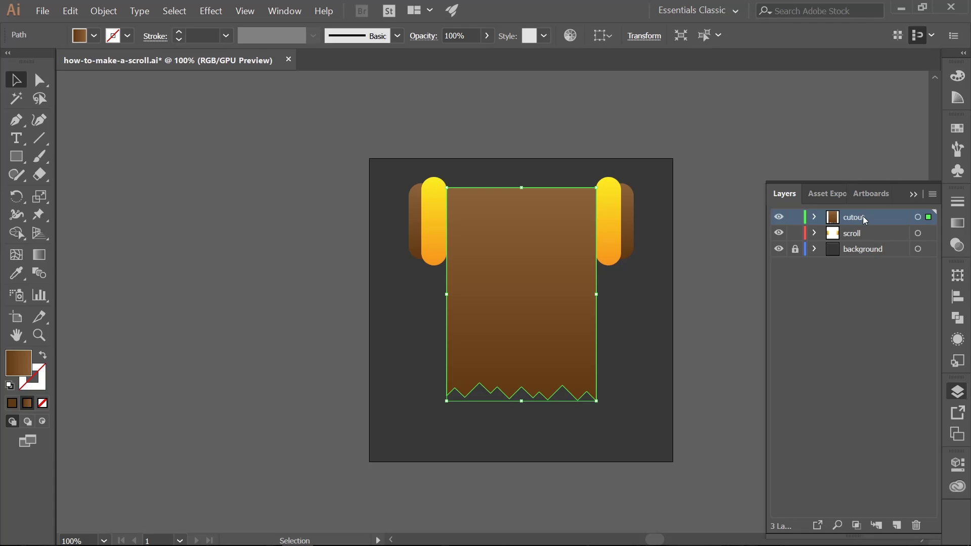
drag(864, 220, 861, 236)
click(794, 233)
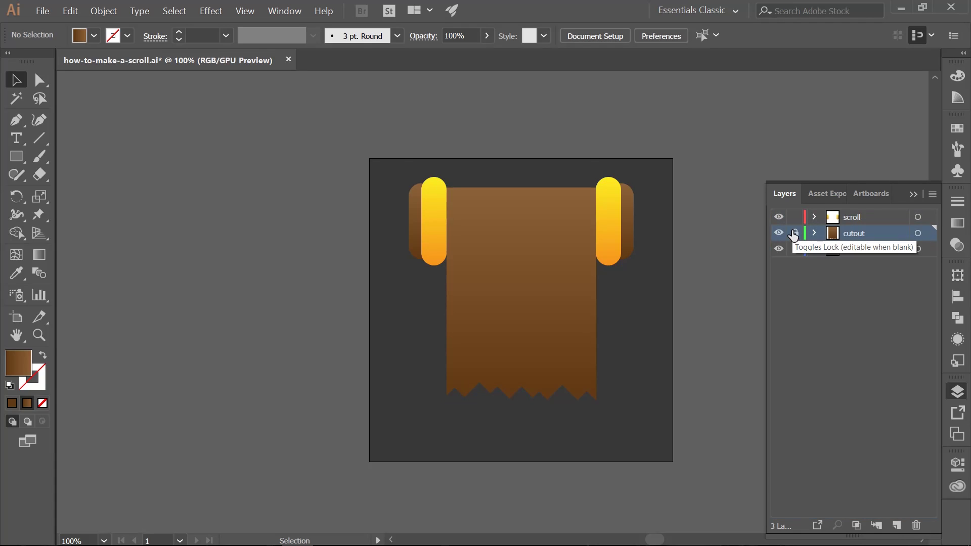
click(852, 221)
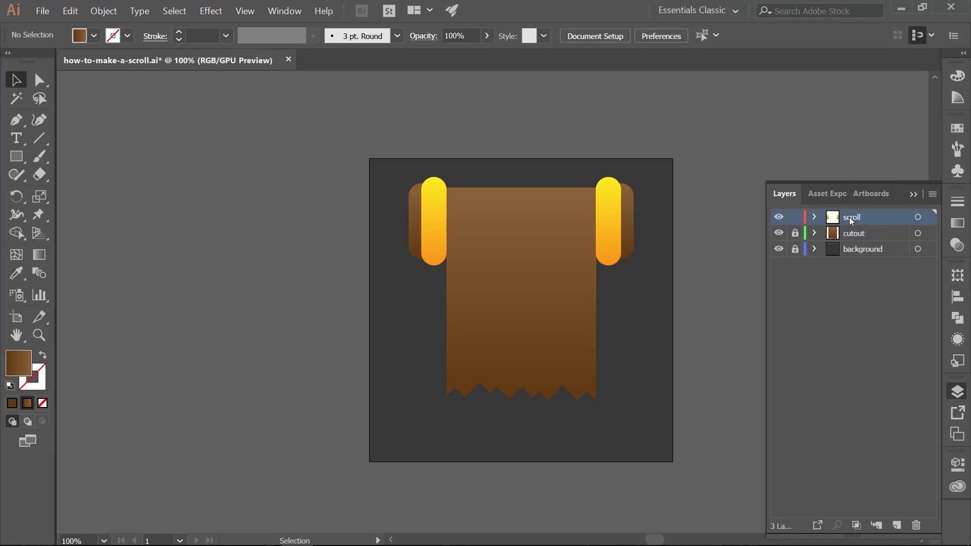
click(913, 194)
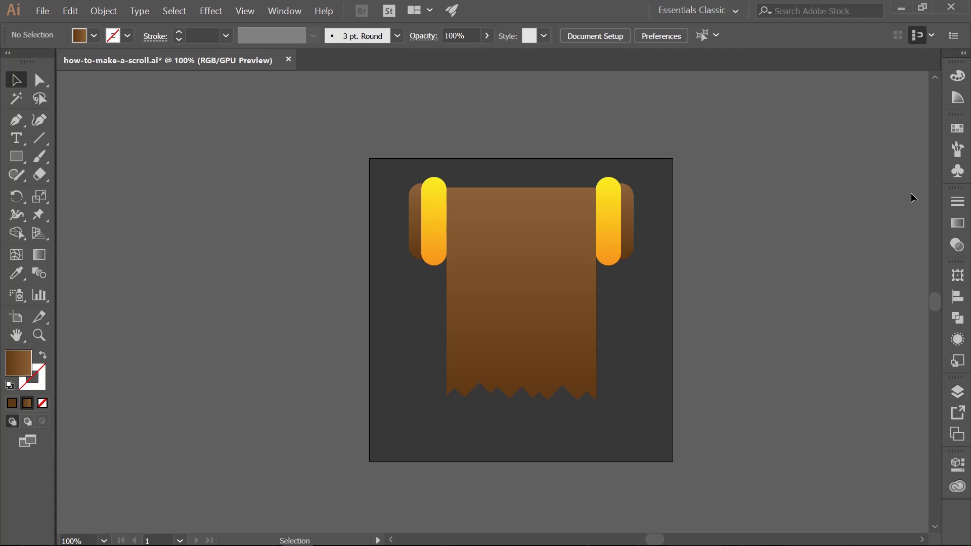
Give the left handle a Multiply drop shadow: 35% opacity, X 10 px, Y 0, blur 5 px.
click(437, 212)
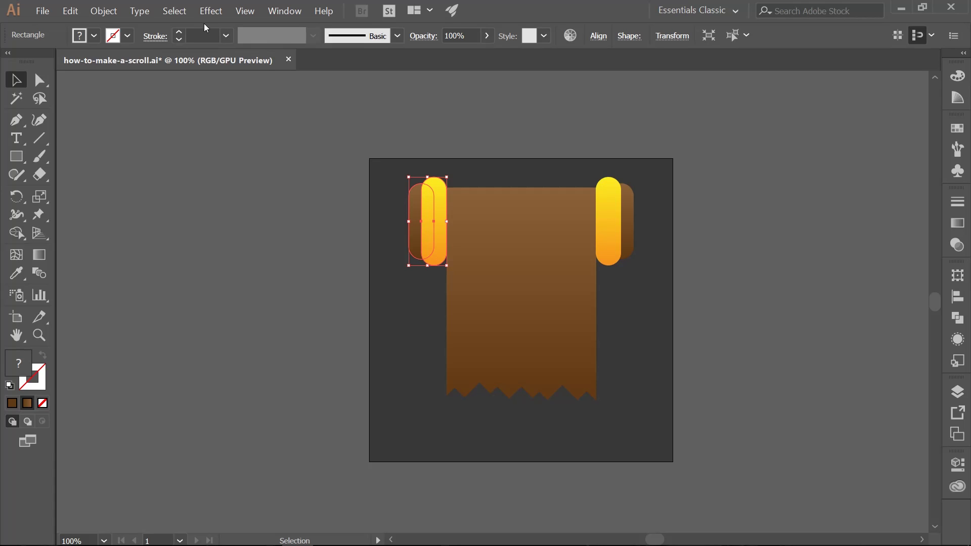
click(211, 12)
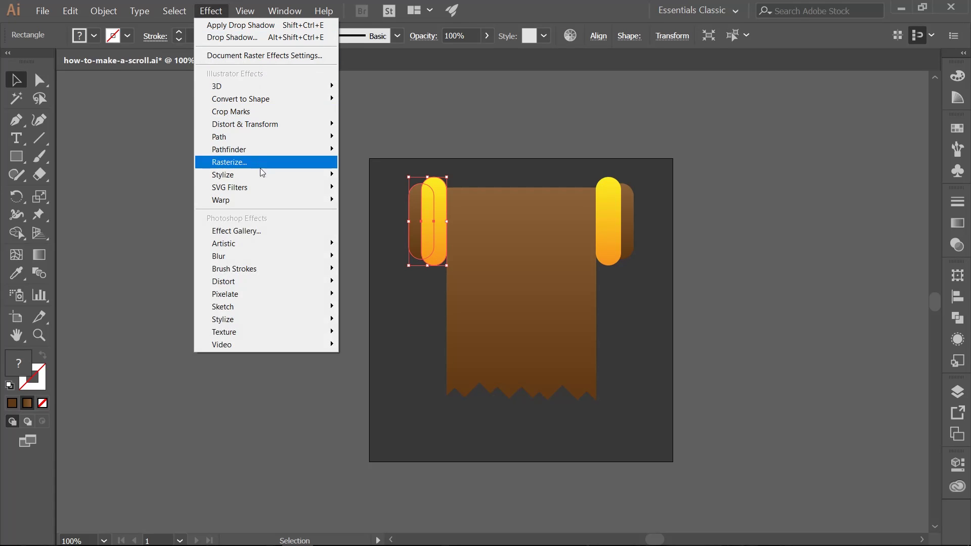
mouse_move(264, 180)
click(368, 175)
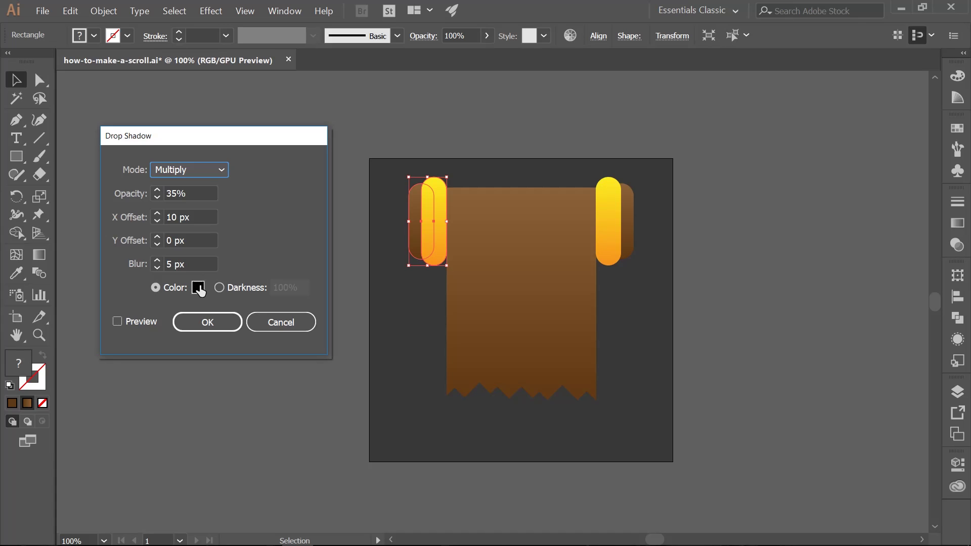
click(210, 324)
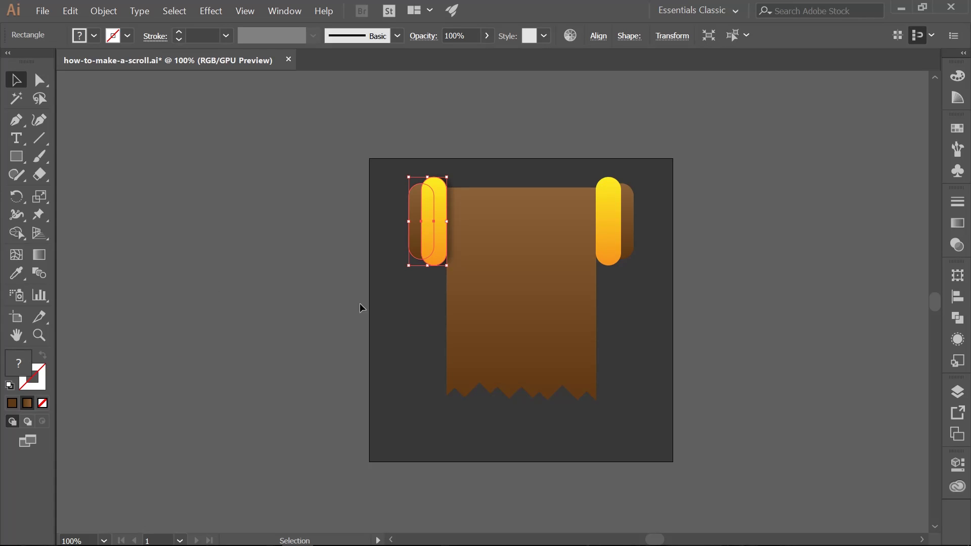
Give the right yellow handle a 35% black drop shadow at X offset -10 px, then deselect.
click(605, 230)
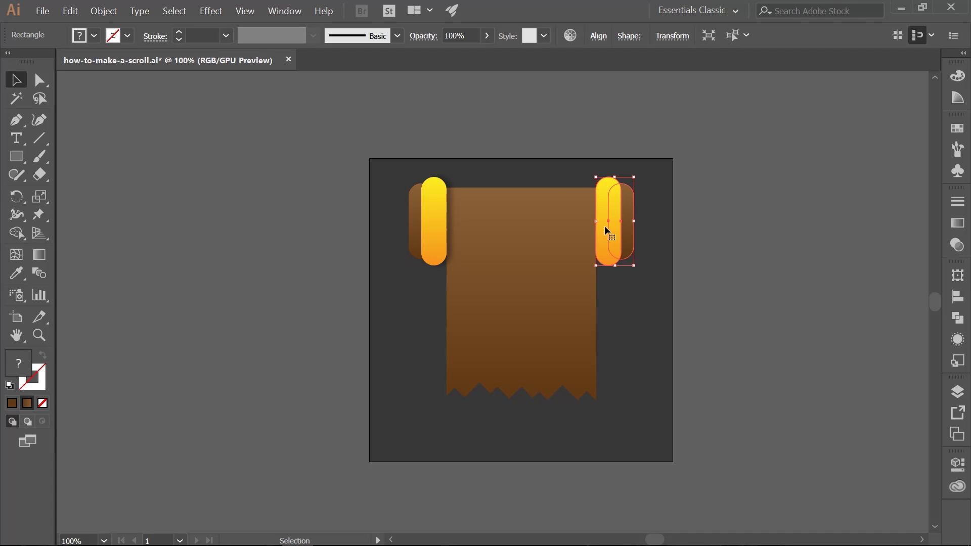
click(211, 11)
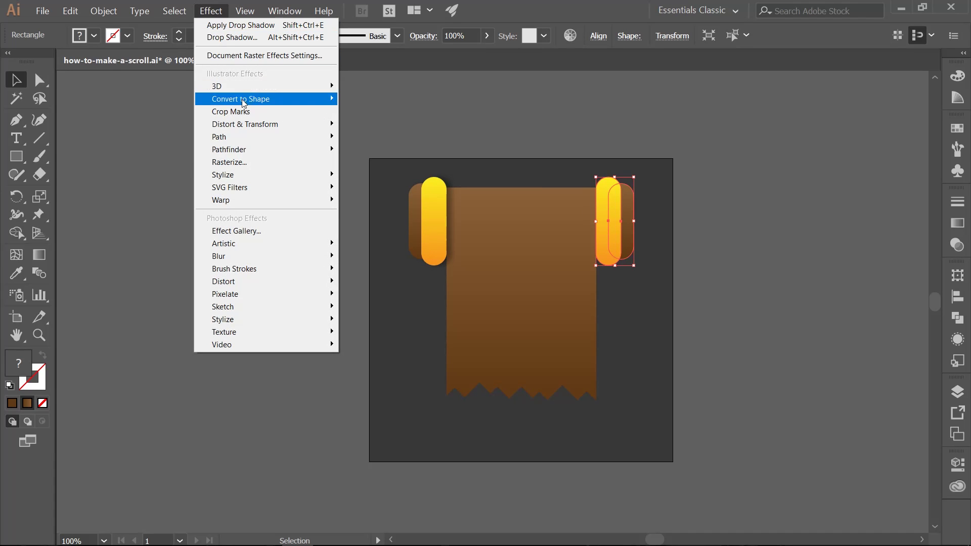
mouse_move(273, 174)
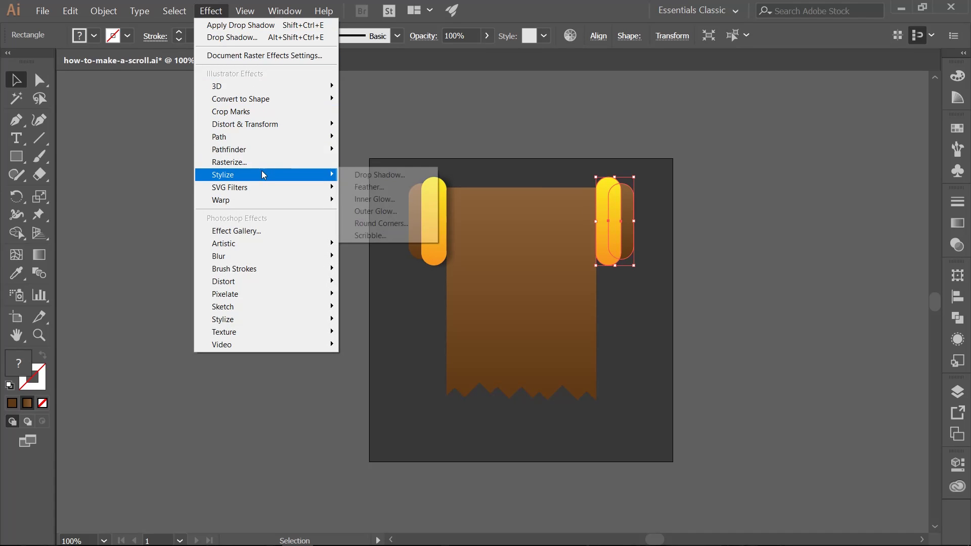
click(363, 176)
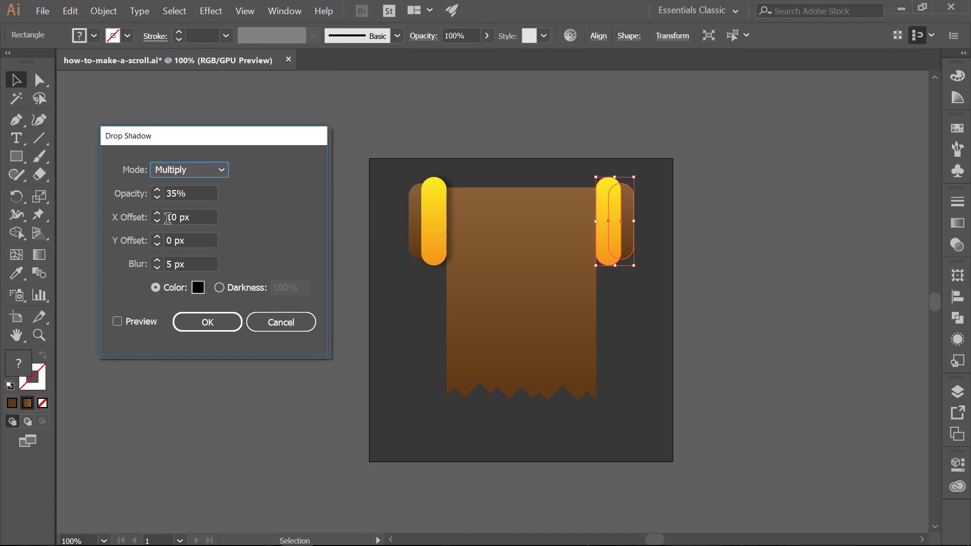
click(168, 218)
text(-)
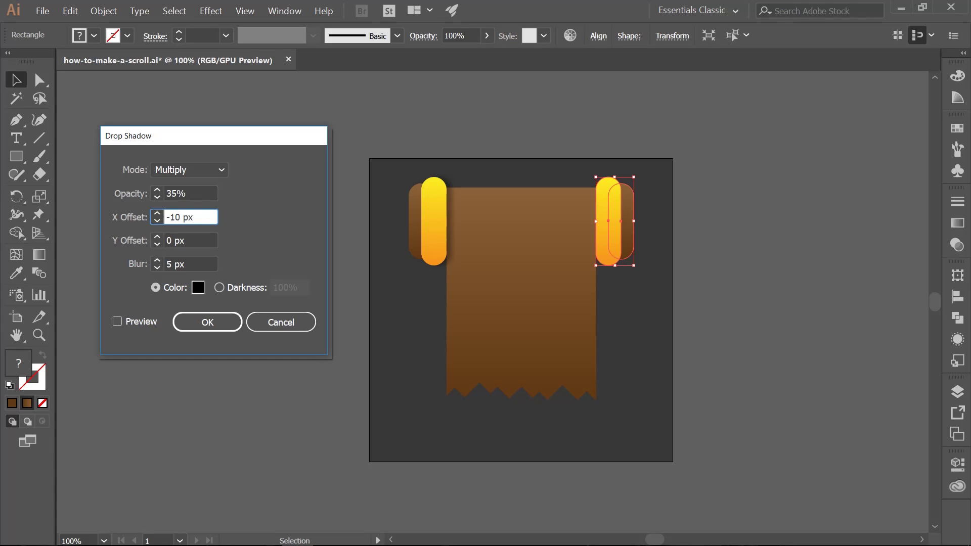
click(210, 324)
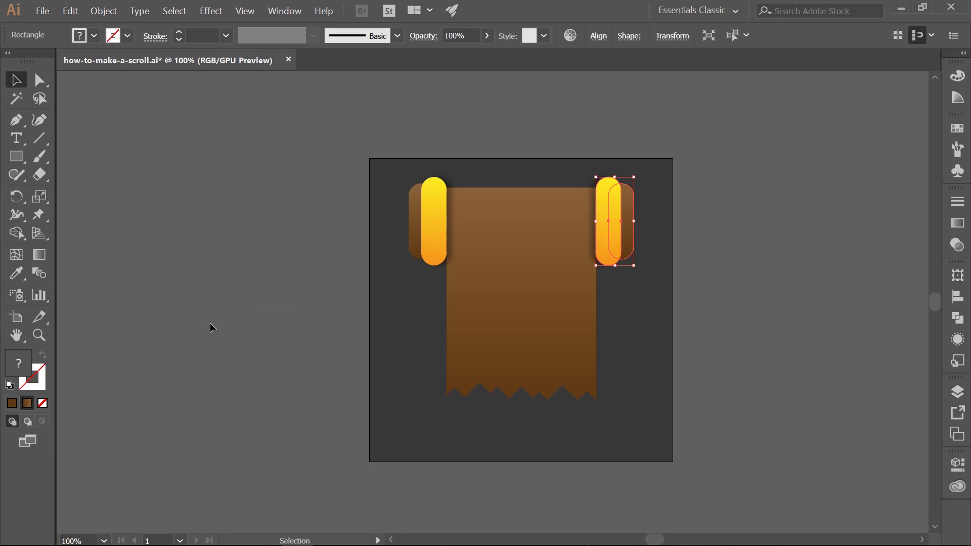
click(653, 283)
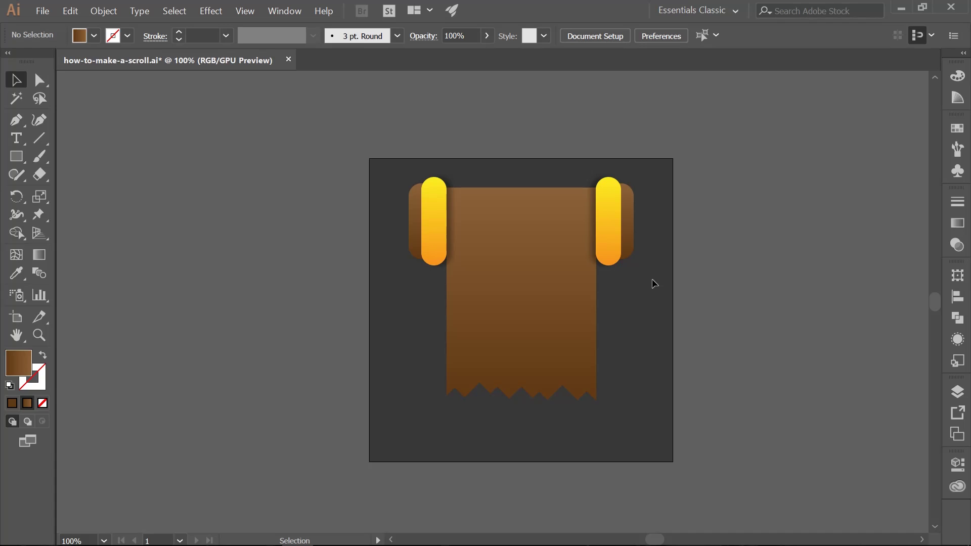